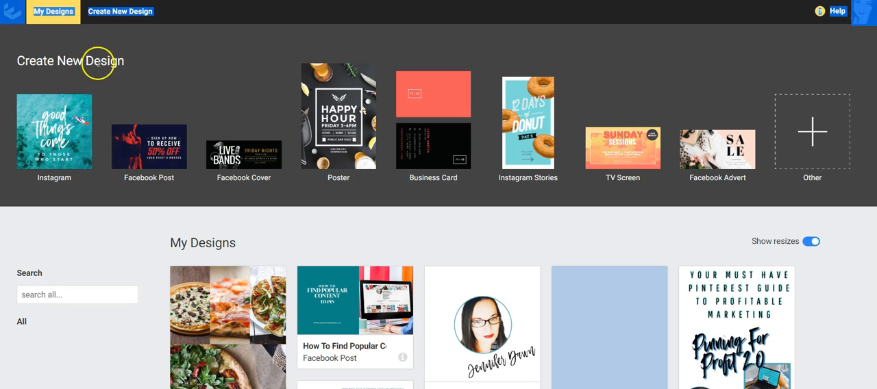
Start a new design and filter the template gallery to the social media size Pinterest - Short
left_click(123, 15)
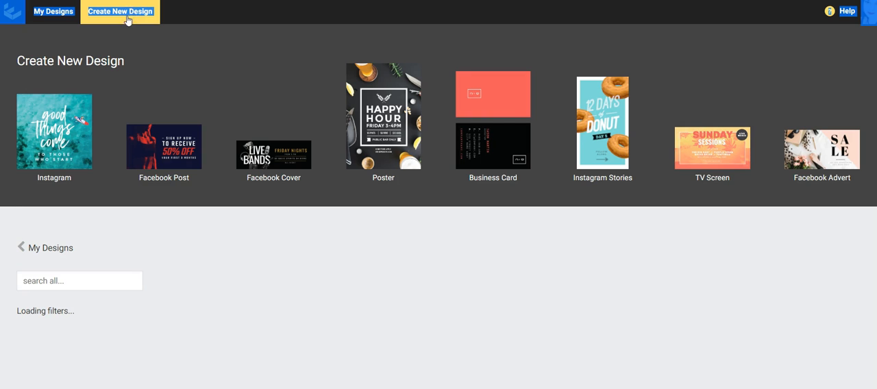
scroll(80, 339, "down", 1)
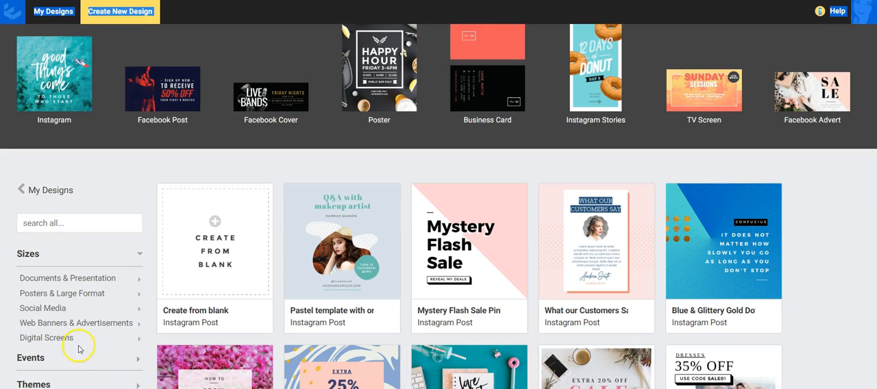
left_click(54, 312)
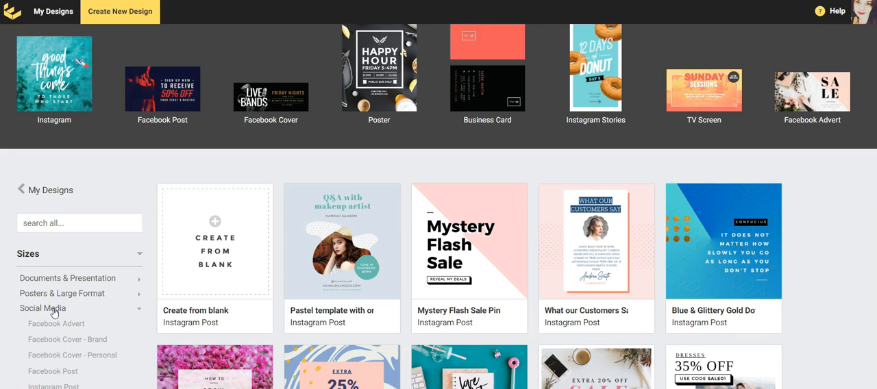
scroll(53, 312, "down", 3)
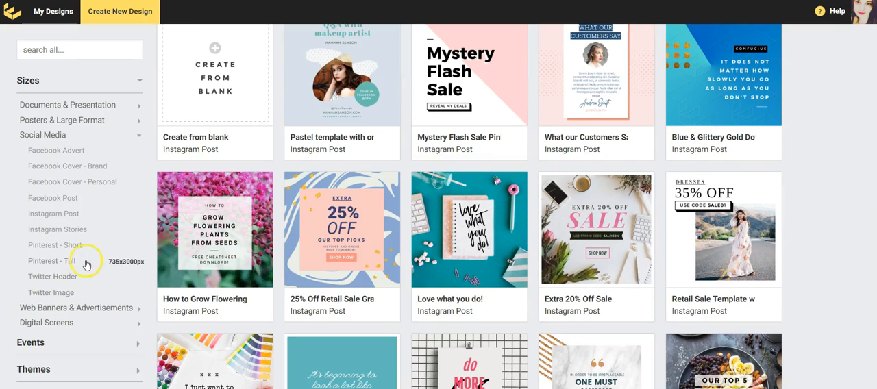
left_click(82, 248)
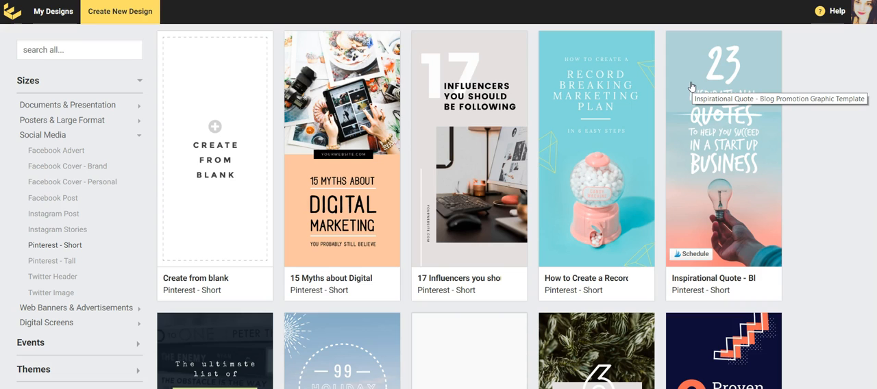
Browse the Pinterest - Short templates and open a new design created from blank
scroll(692, 87, "down", 3)
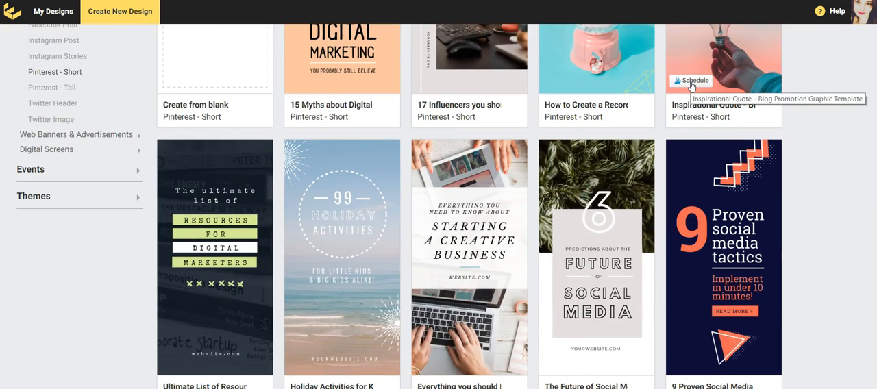
scroll(691, 84, "down", 10)
scroll(737, 296, "down", 15)
scroll(744, 268, "up", 4)
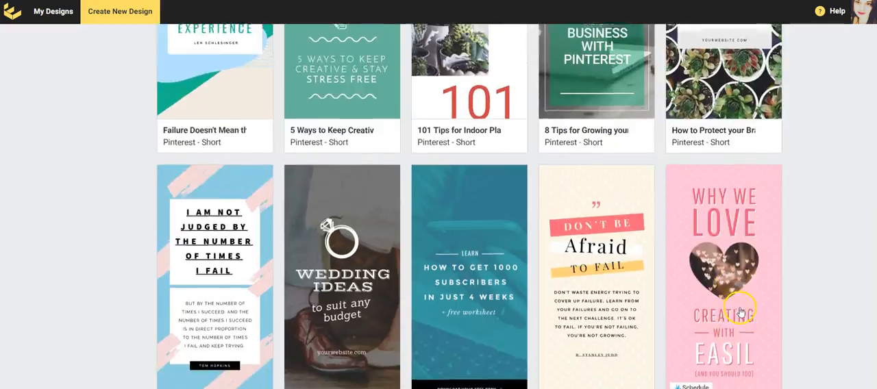
scroll(740, 313, "up", 20)
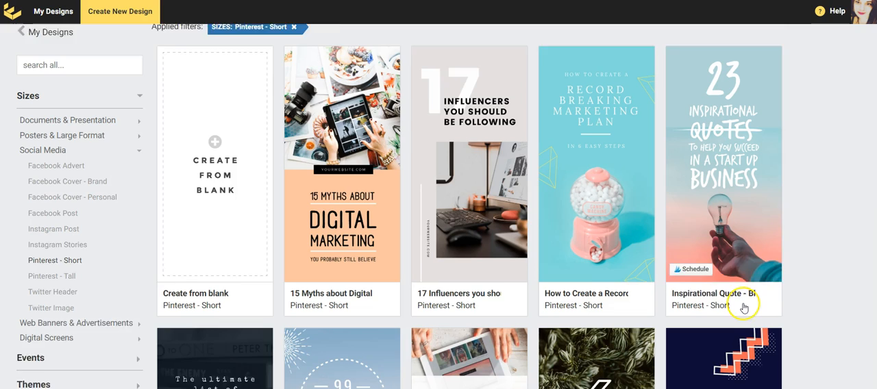
left_click(235, 165)
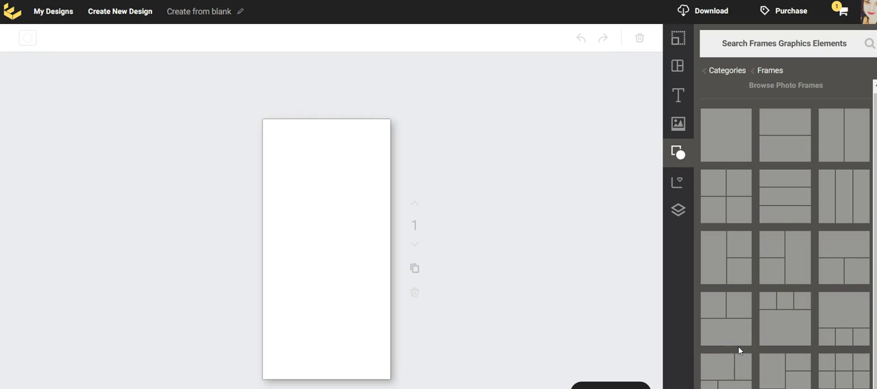
Add a three-cell photo frame with one tall cell beside two stacked cells, stretched across the page's full width and upper three quarters
left_click(740, 342)
left_click(741, 264)
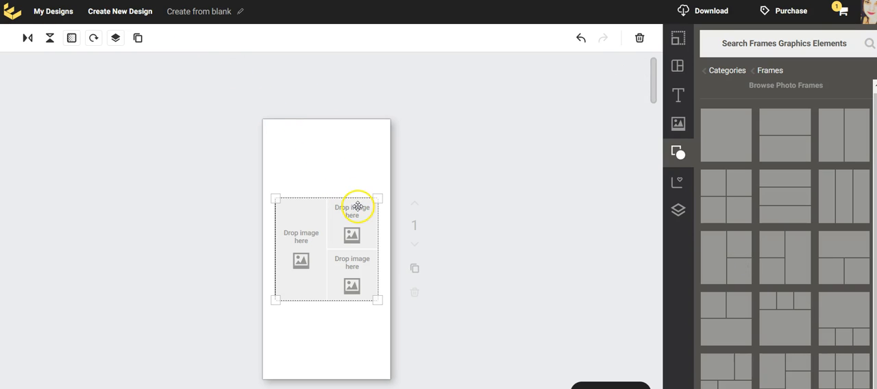
left_click_drag(377, 197, 390, 117)
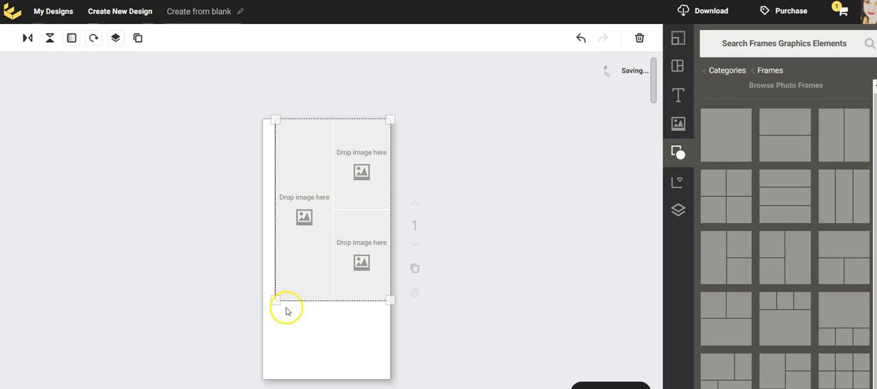
left_click_drag(278, 302, 267, 322)
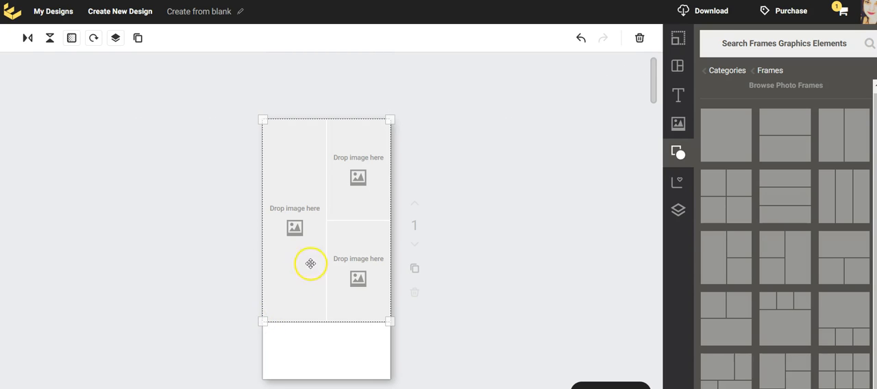
left_click(314, 182)
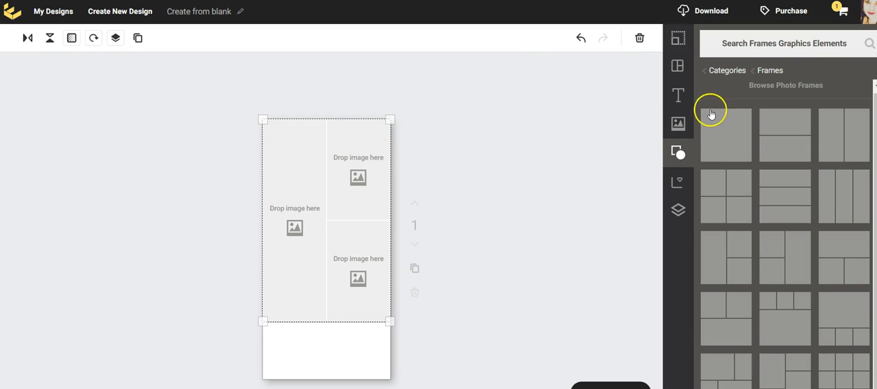
Upload three product images: Keto_Cocoa_1_1_2000x.jpg and the two keto-cocoa-mct-oil-powder pictures
left_click(678, 126)
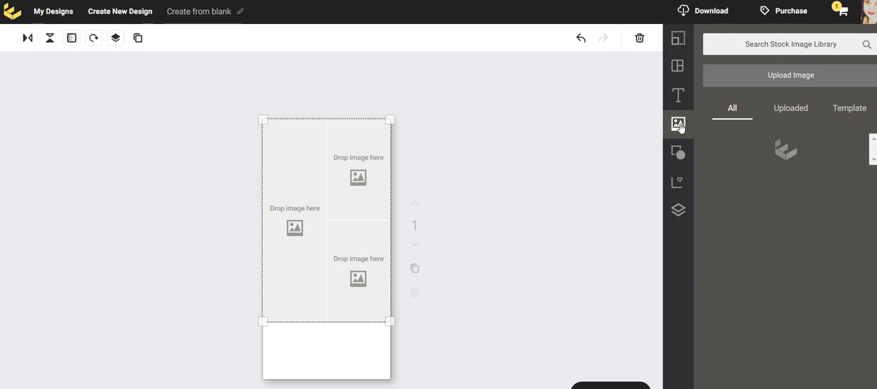
left_click(671, 131)
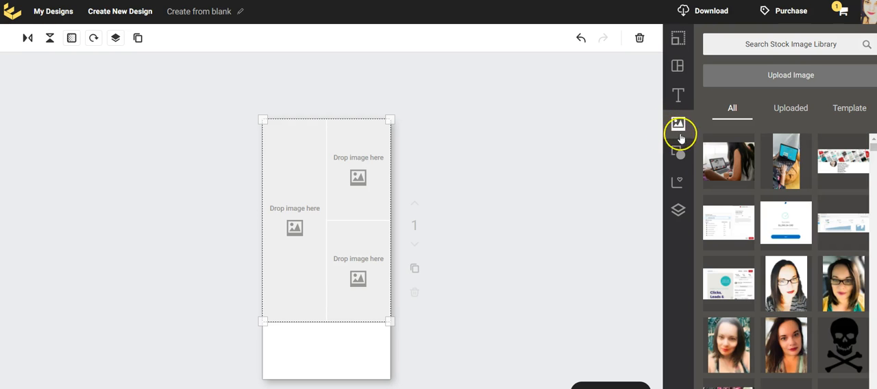
left_click(788, 74)
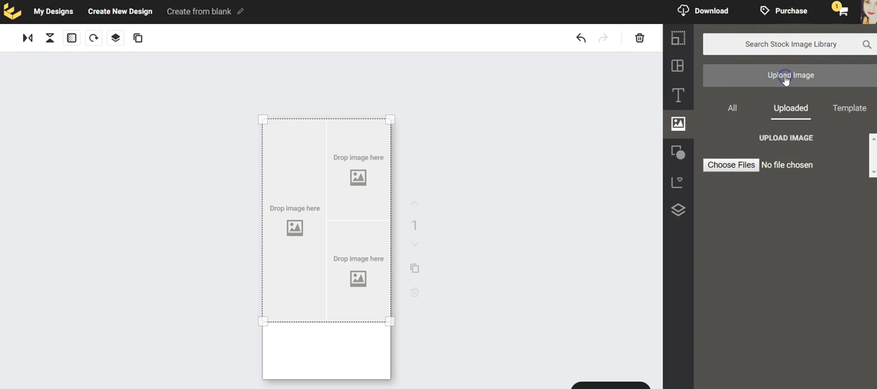
left_click(731, 166)
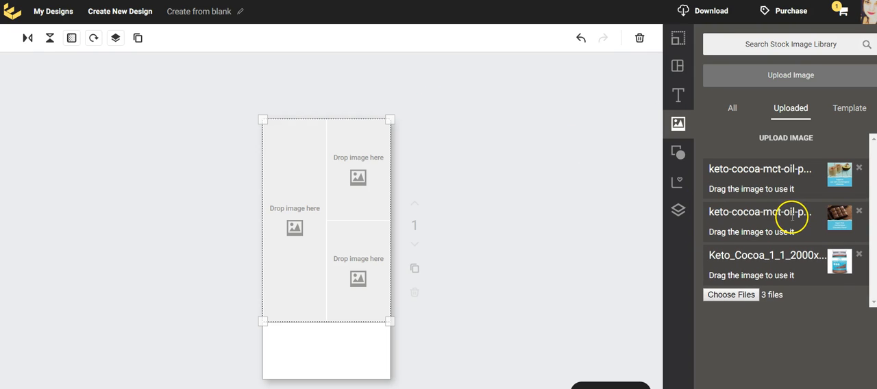
Fill the frame's tall cell with the Keto Cocoa jar image, and delete the whole frame from the page
left_click_drag(837, 266, 272, 254)
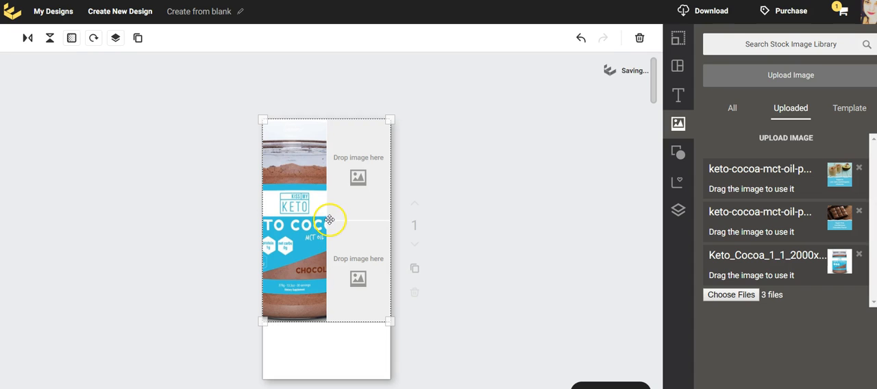
left_click(329, 220)
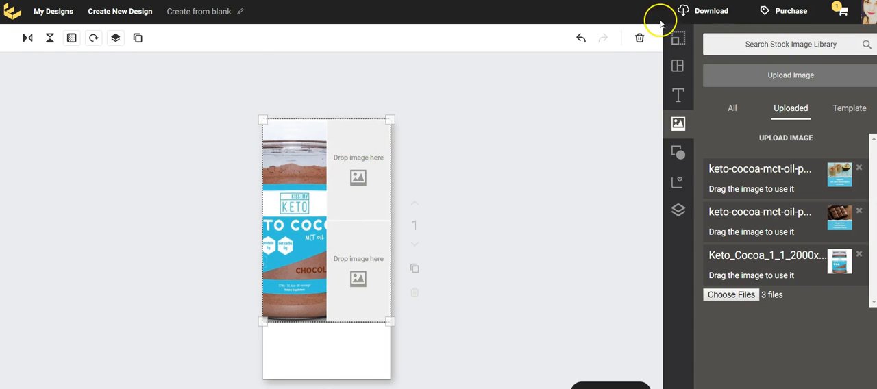
left_click(637, 39)
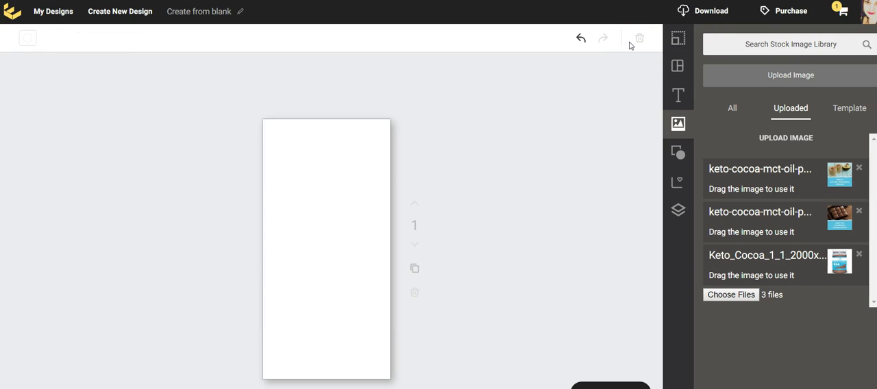
left_click(625, 48)
Rename the design as Keto Cocoa
left_click(206, 13)
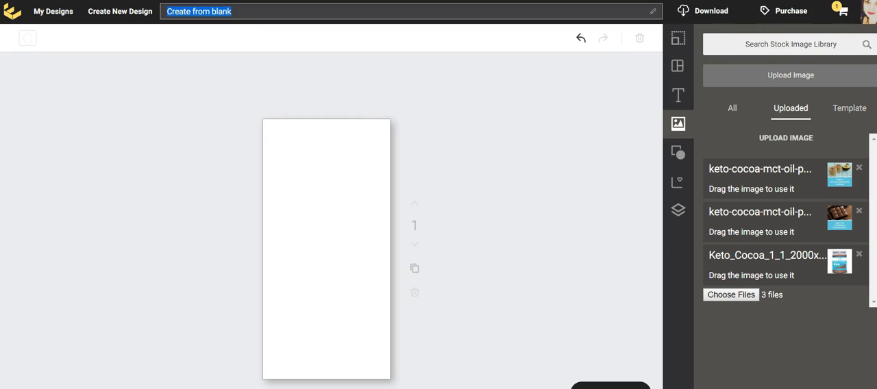
type("K")
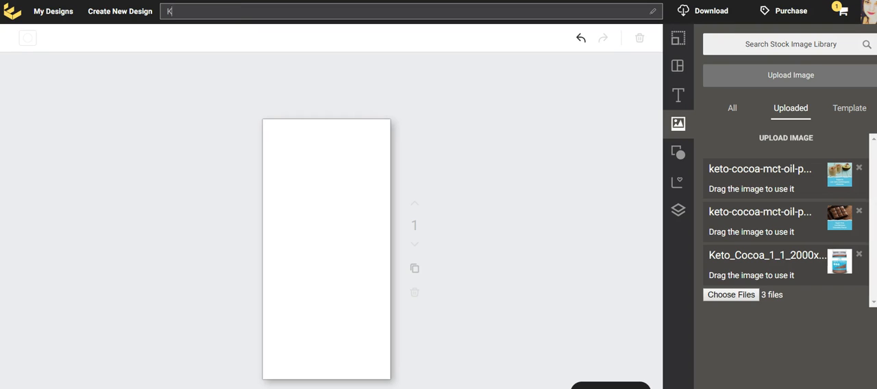
type("eto Cocoa")
left_click(437, 162)
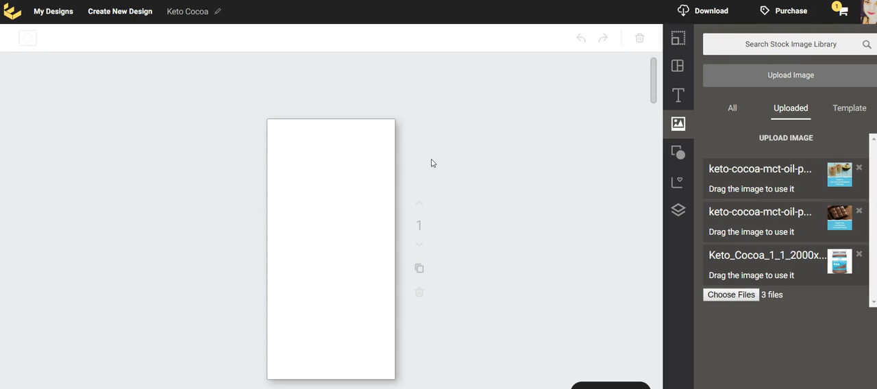
left_click(678, 153)
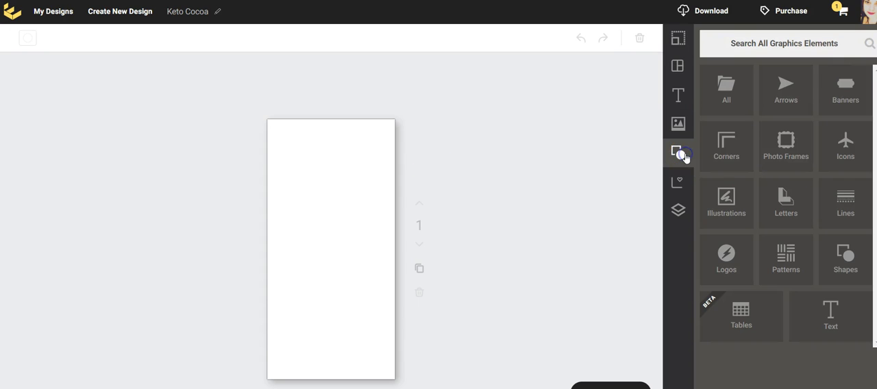
left_click(785, 141)
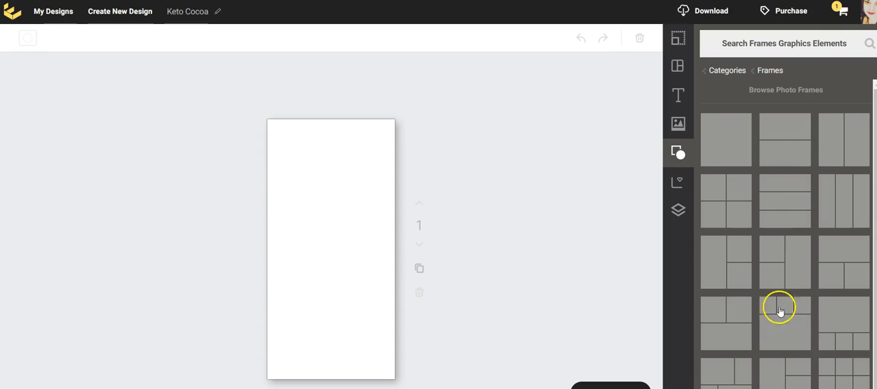
scroll(749, 296, "down", 1)
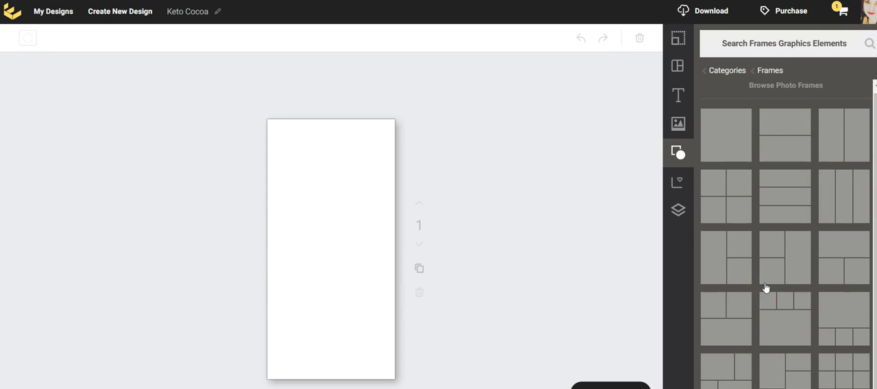
Place the Keto Cocoa jar image on the upper part of the page and enlarge it to nearly the page's width
left_click(684, 126)
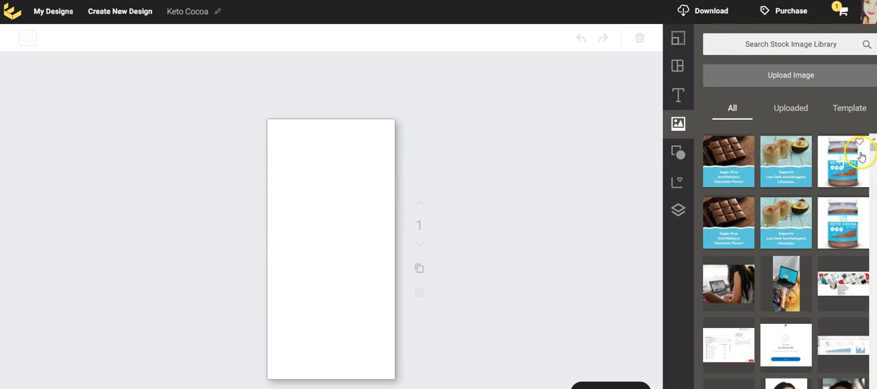
left_click_drag(852, 166, 322, 172)
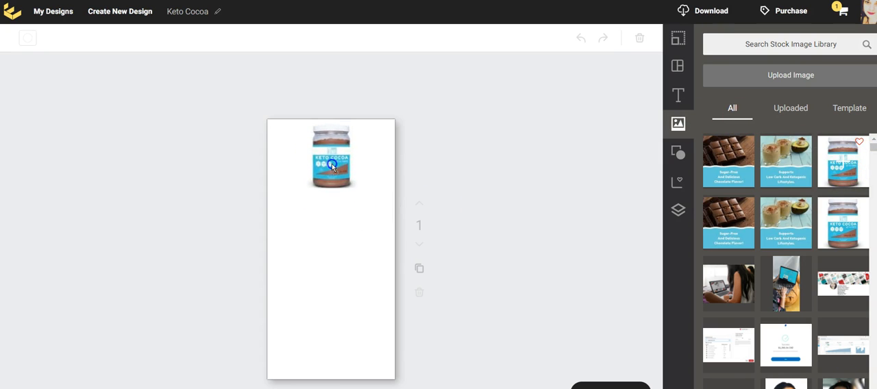
left_click_drag(300, 191, 272, 207)
left_click(320, 186)
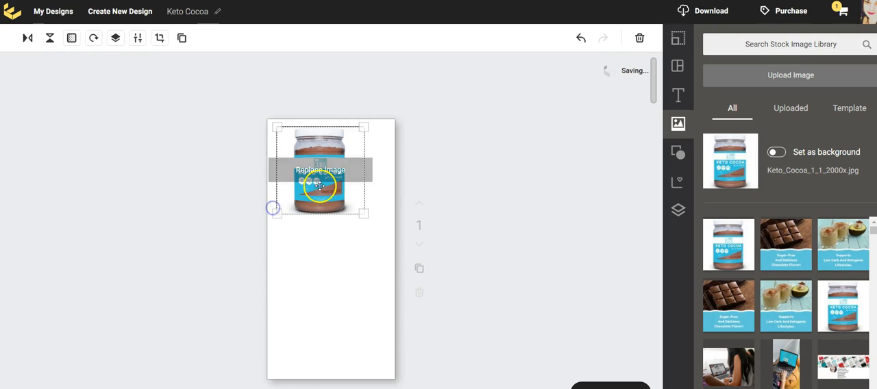
left_click_drag(358, 213, 390, 231)
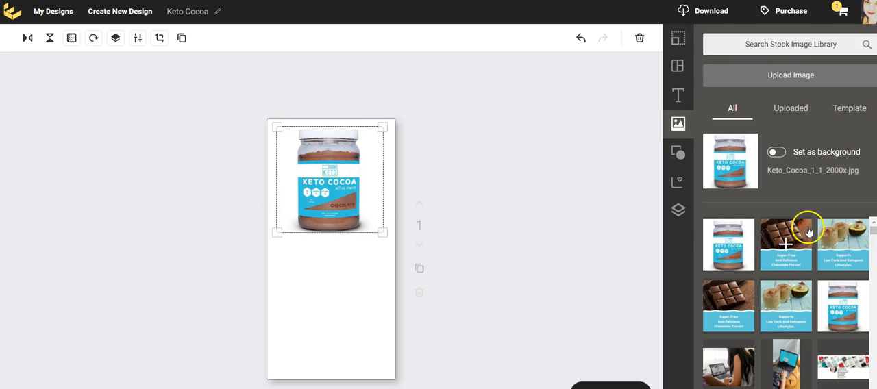
Place the Sugar-Free chocolate bar image beneath the jar and enlarge it to cover the page's lower half, leaving nothing selected
left_click_drag(798, 252, 441, 327)
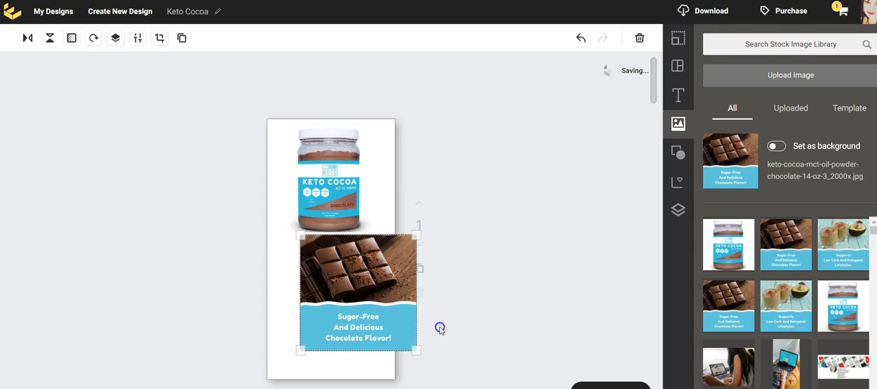
left_click_drag(299, 350, 223, 364)
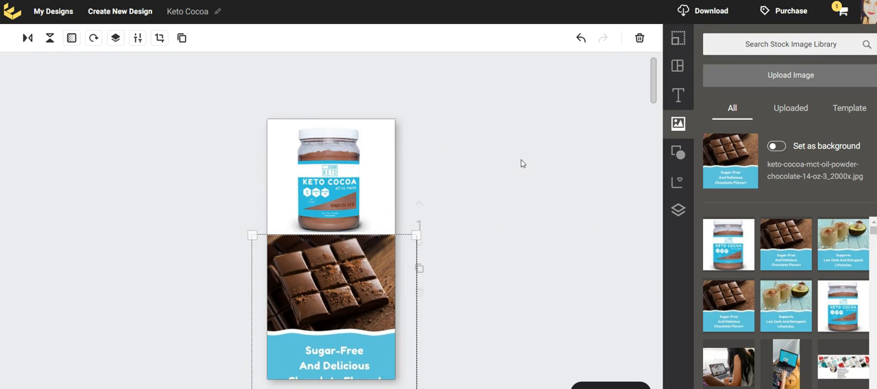
scroll(521, 163, "down", 1)
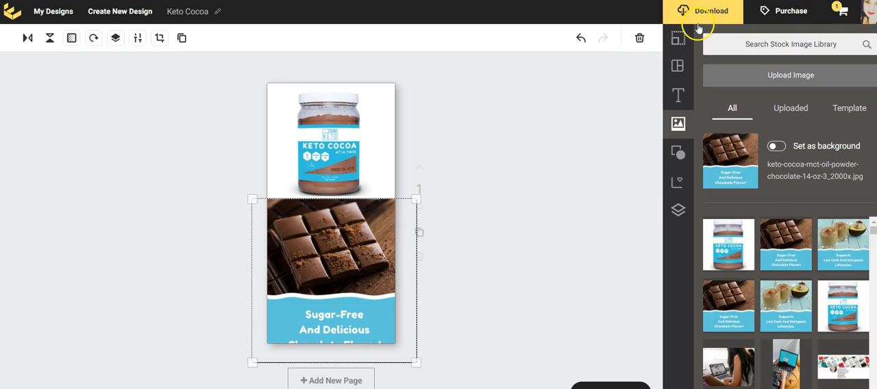
left_click(544, 262)
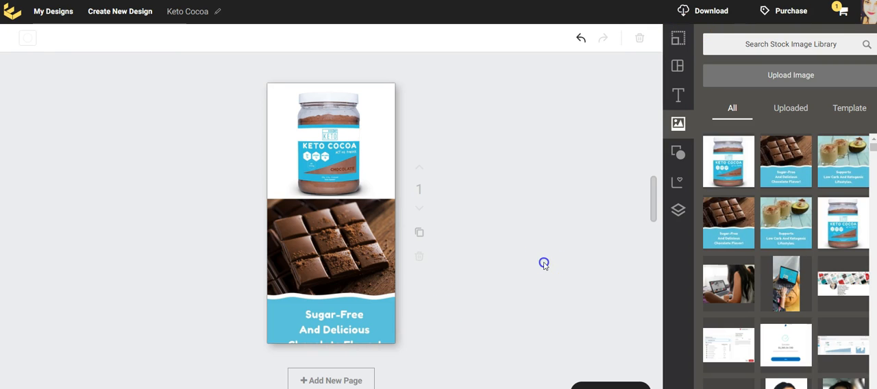
left_click(341, 343)
left_click(526, 268)
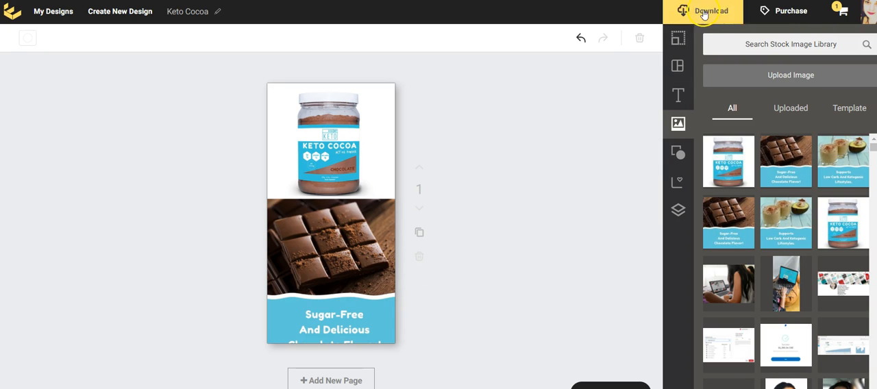
Resize the Pinterest - Short design to a custom size of 600 x 1500 px
left_click(677, 41)
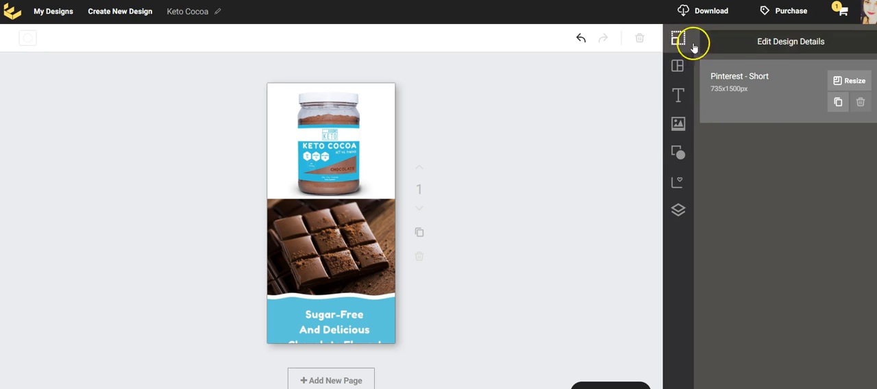
left_click(853, 82)
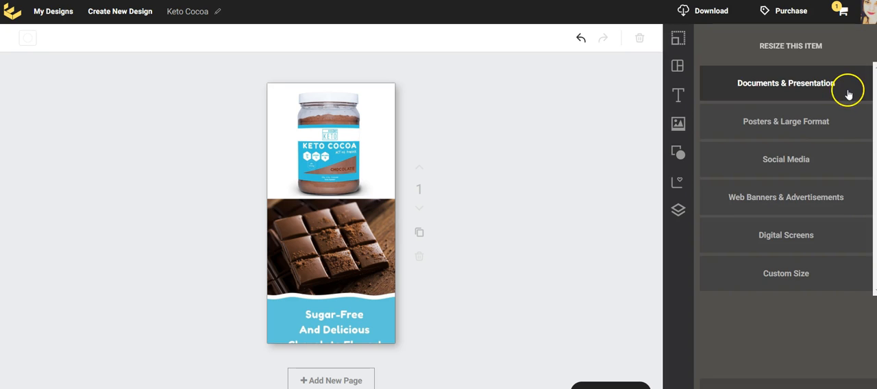
left_click(738, 277)
left_click(735, 336)
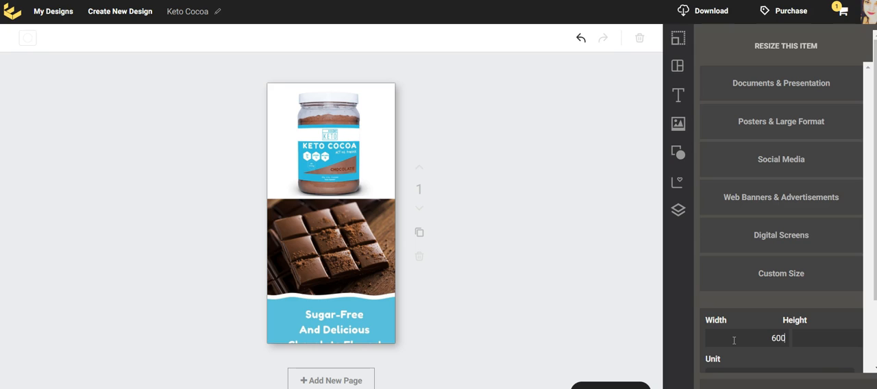
left_click(832, 331)
type("1500")
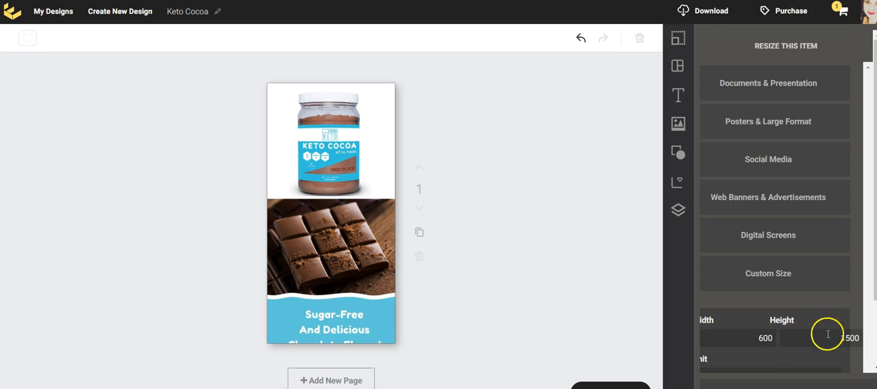
scroll(827, 334, "down", 2)
left_click(768, 329)
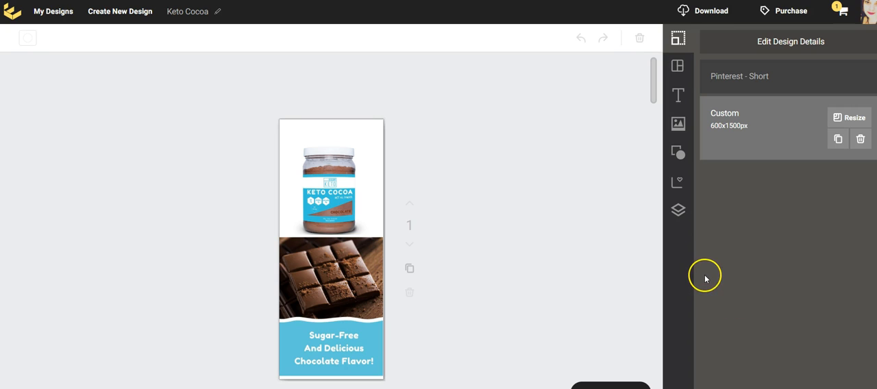
Resize the custom design to 600 px wide and 2000 px high
left_click(863, 119)
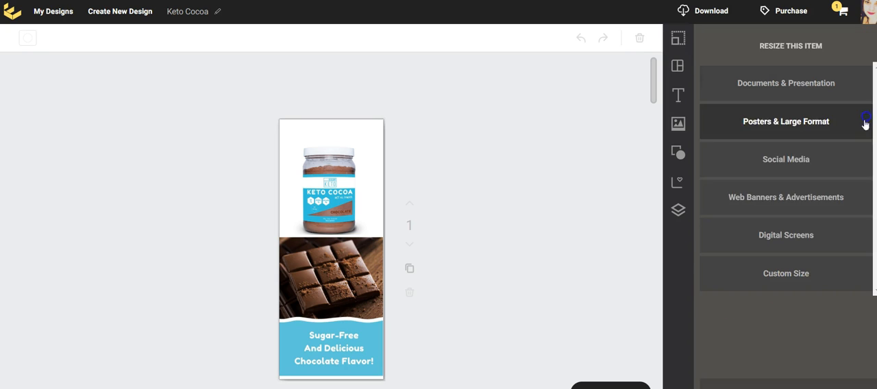
left_click(808, 287)
scroll(781, 308, "down", 2)
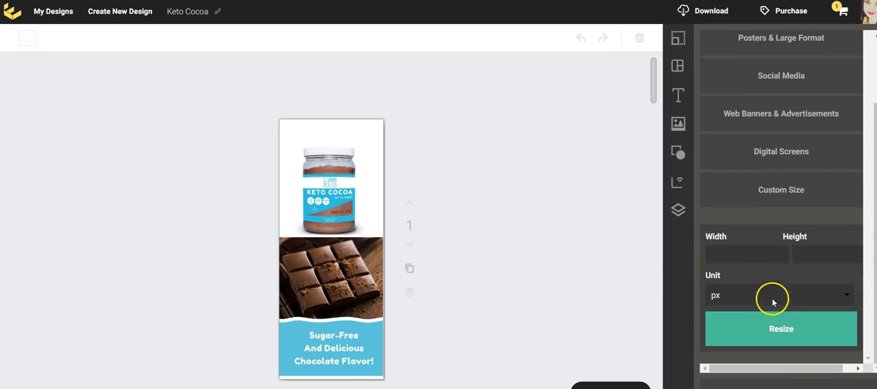
left_click(772, 260)
type("600")
left_click(813, 259)
type("2")
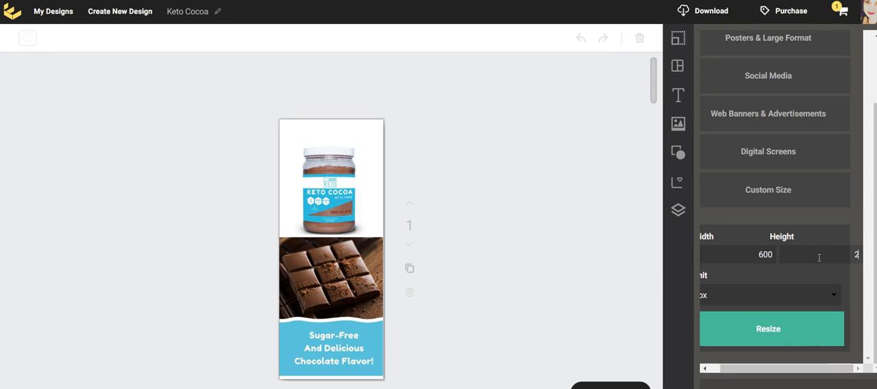
type("000")
left_click(772, 336)
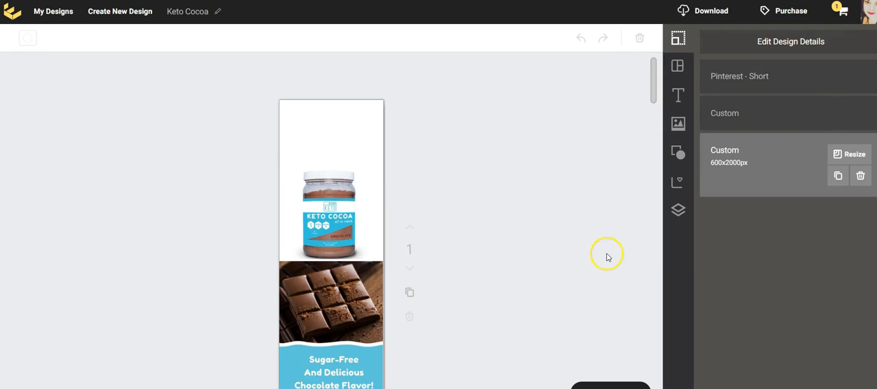
Move the Keto Cocoa jar image up to the page's top and the chocolate bar image directly beneath it
scroll(442, 210, "down", 2)
scroll(468, 197, "up", 2)
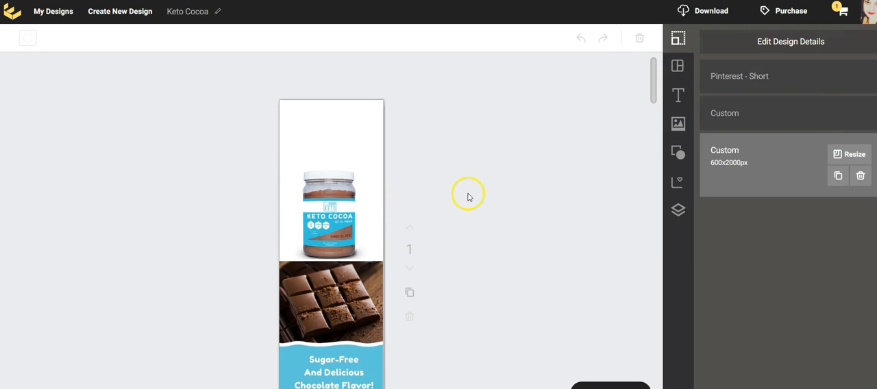
left_click_drag(337, 216, 341, 154)
left_click_drag(339, 271, 346, 223)
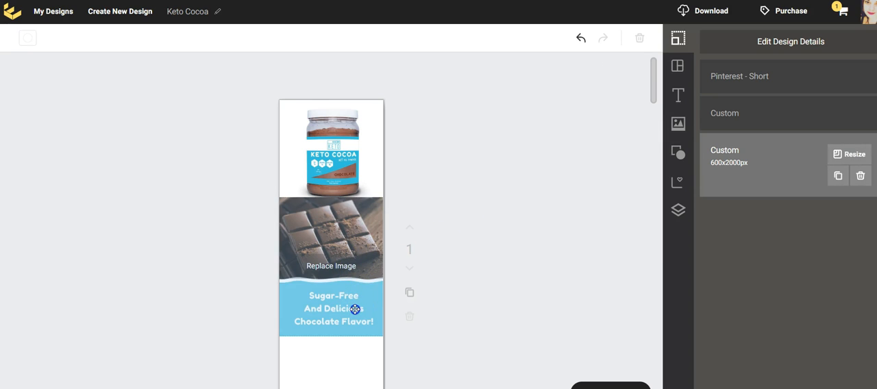
left_click_drag(356, 311, 622, 344)
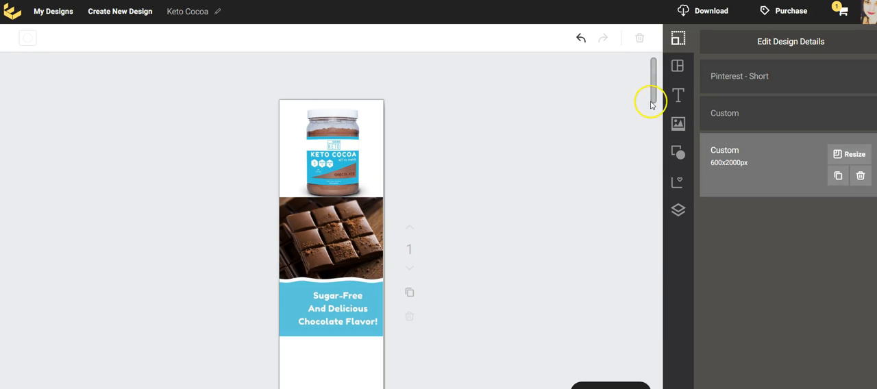
Place the Supports Low Carb And Ketogenic Lifestyles image below the chocolate bar image and enlarge it beyond the page's full width
left_click(684, 126)
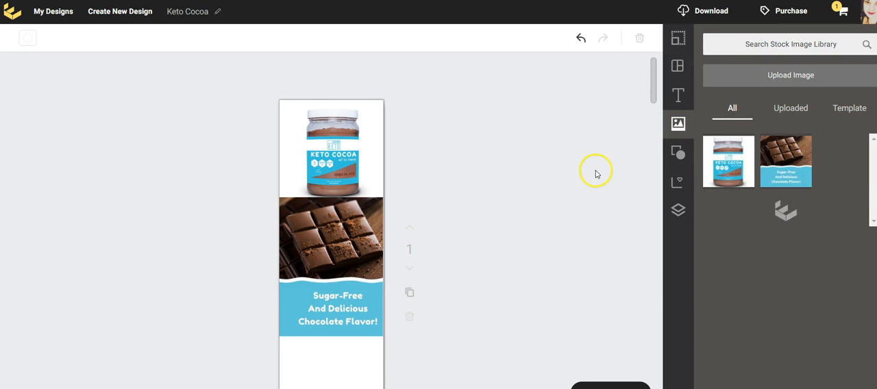
scroll(595, 174, "down", 1)
left_click_drag(791, 233, 332, 289)
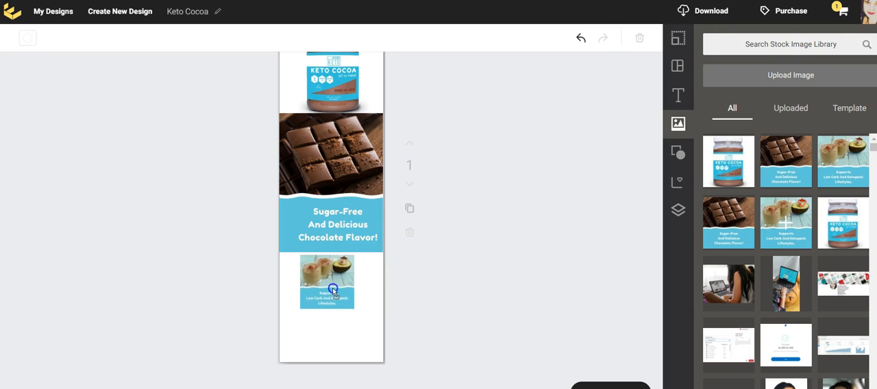
left_click(345, 302)
left_click_drag(345, 302, 374, 363)
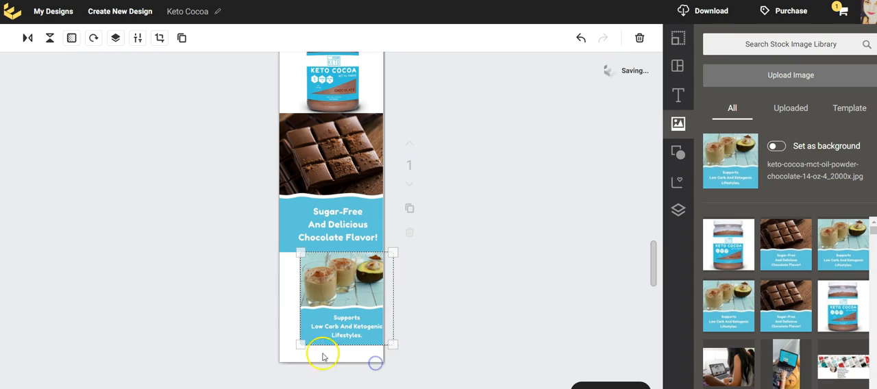
left_click_drag(300, 344, 250, 361)
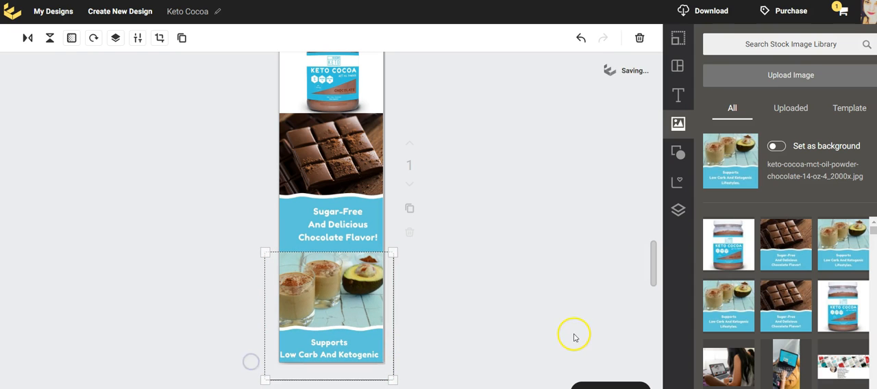
Move the Ketogenic Lifestyles image slightly up until its whole caption fits on the page, leaving nothing selected
mouse_move(360, 308)
left_click_drag(359, 309, 360, 299)
left_click(495, 307)
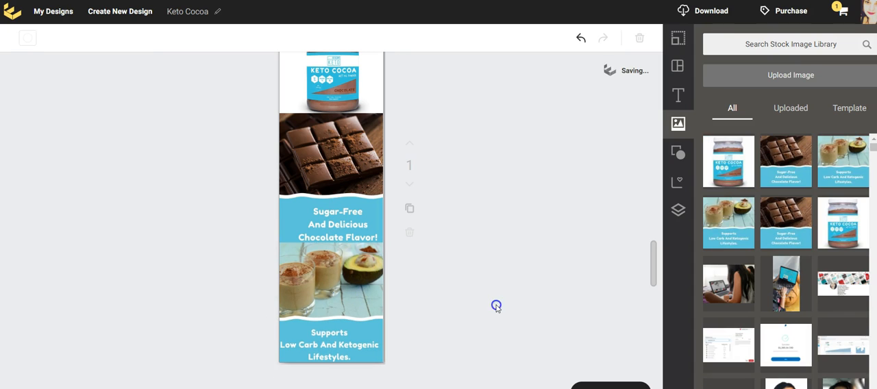
scroll(498, 304, "up", 3)
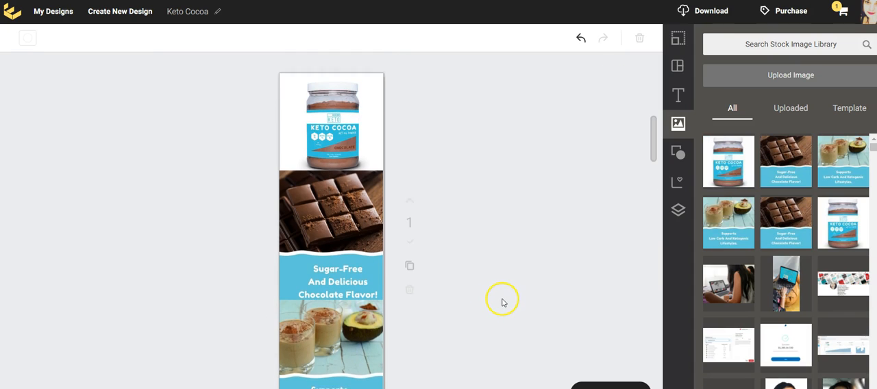
Download the finished Keto Cocoa design as a PNG file
mouse_move(322, 145)
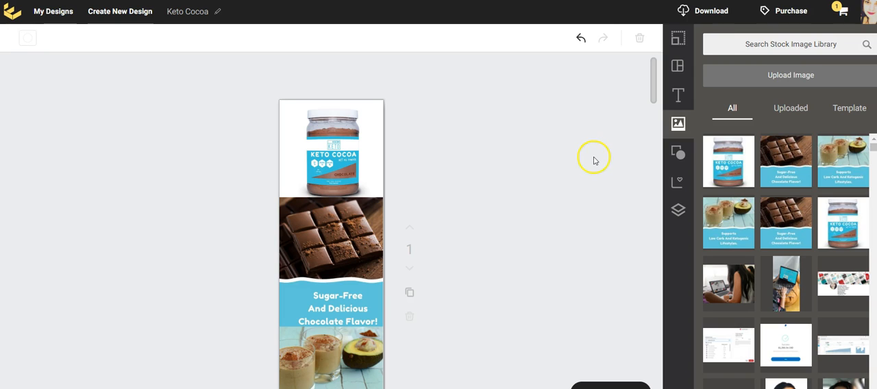
left_click(708, 12)
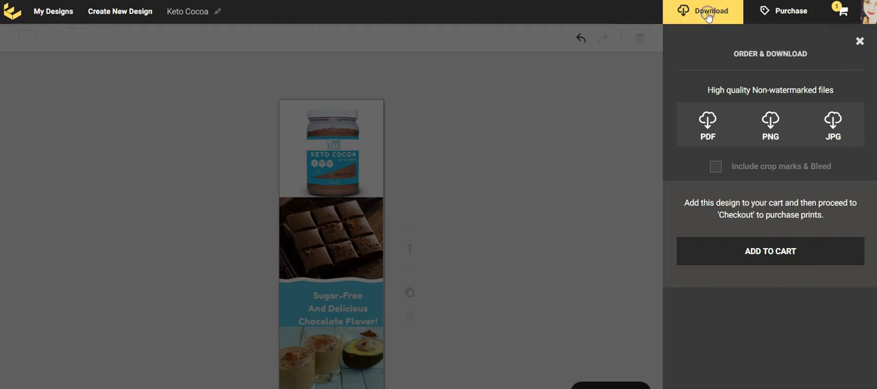
left_click(771, 135)
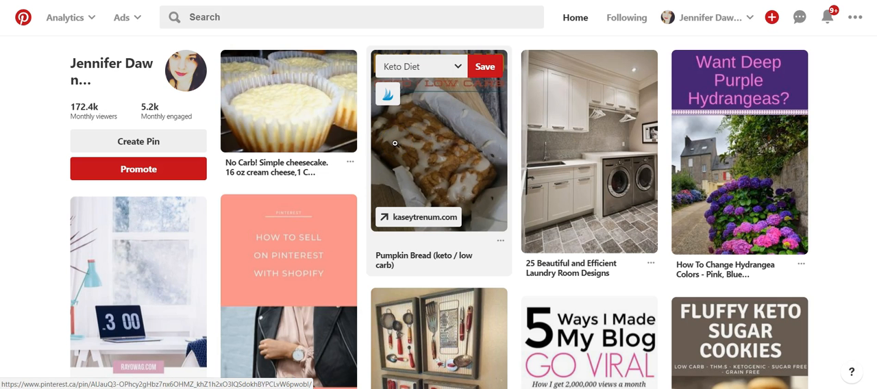
Switch to Pinterest and start creating a new pin
left_click(389, 148)
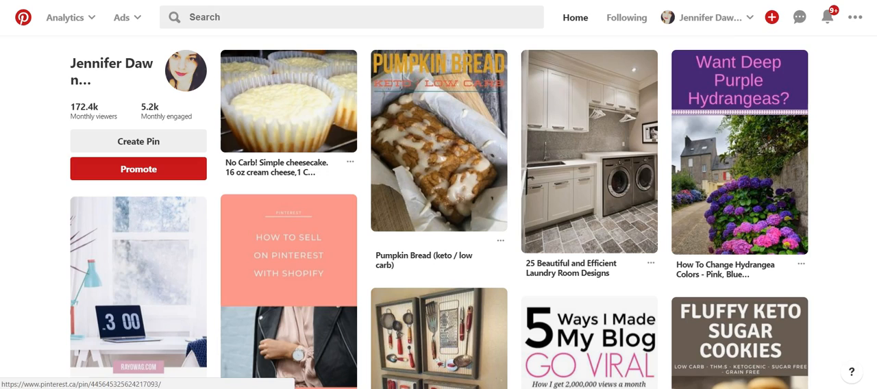
left_click(771, 19)
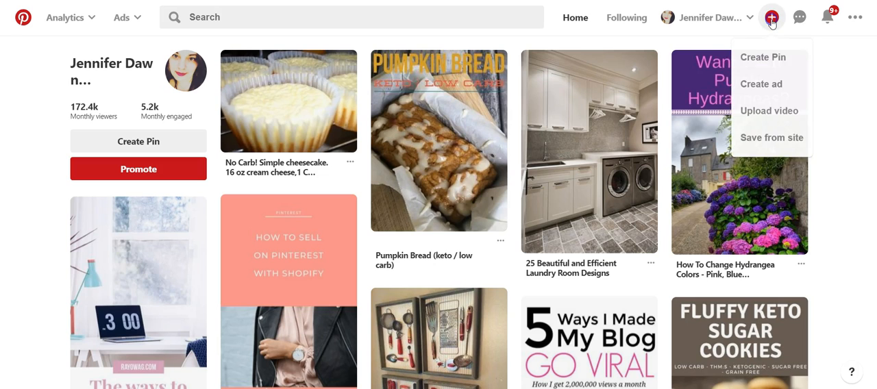
left_click(756, 59)
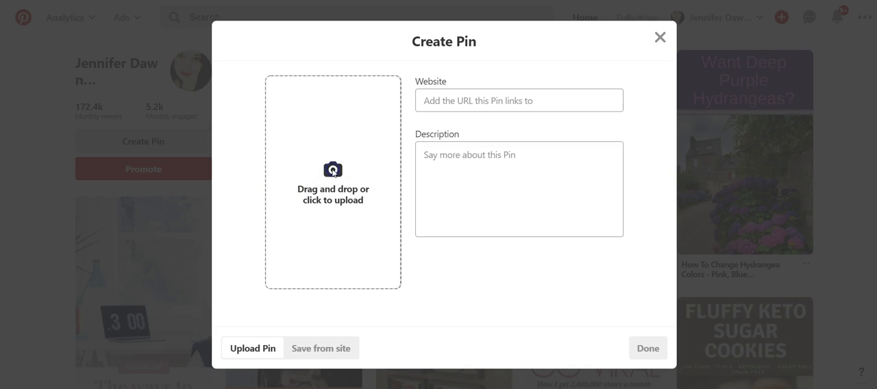
Upload the keto_cocoa_custom (1) image from the Downloads folder as the pin's picture
left_click(333, 171)
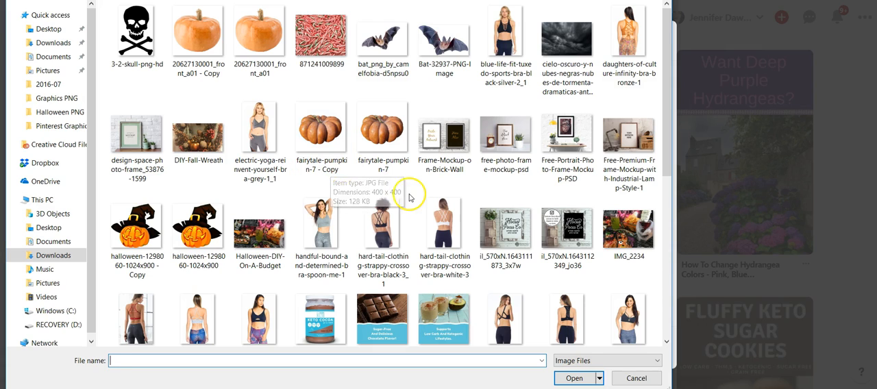
scroll(446, 160, "down", 4)
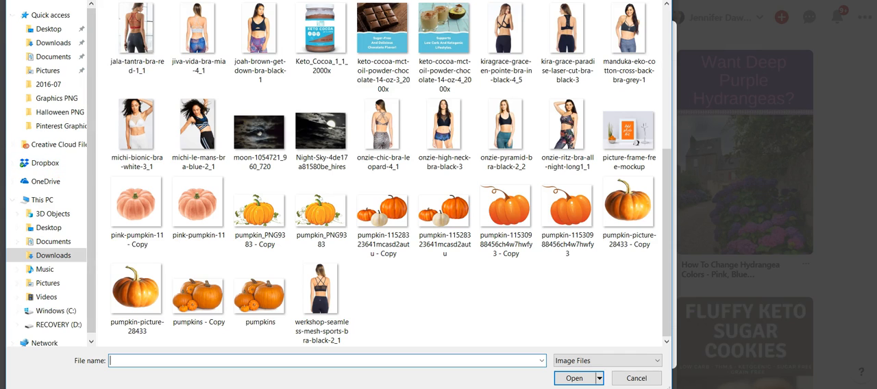
key("alt+Left")
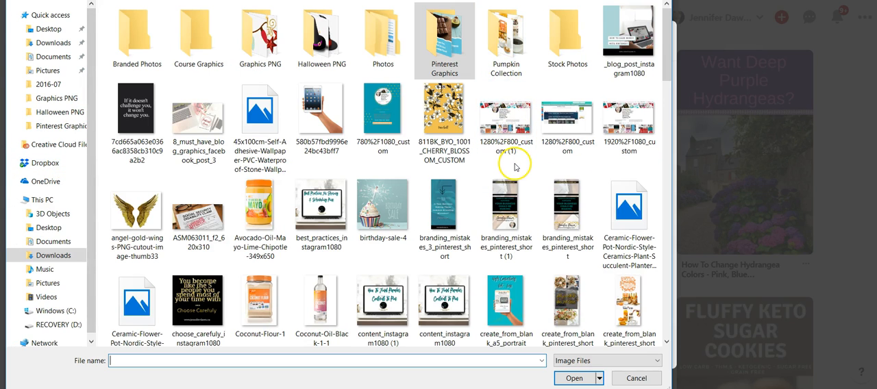
scroll(515, 167, "down", 5)
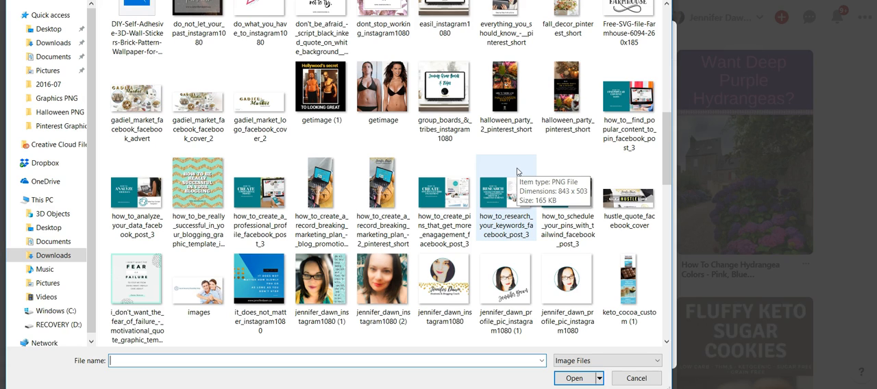
left_click(644, 291)
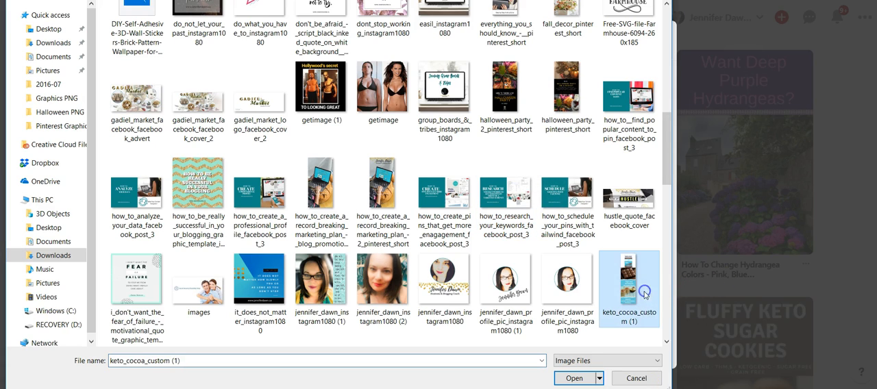
left_click(574, 379)
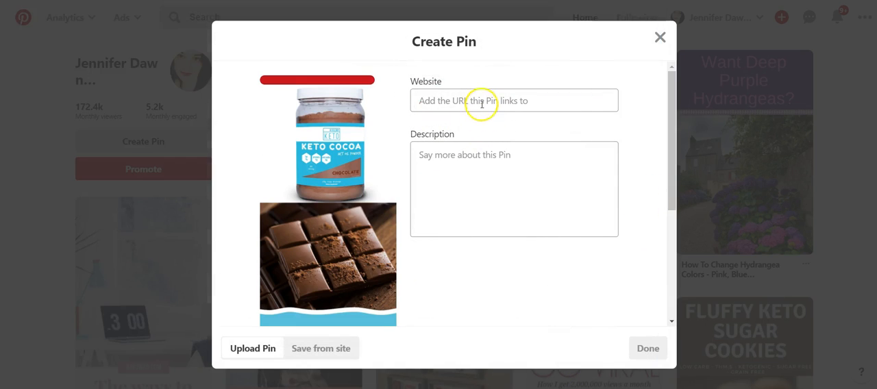
Paste the copied kissmyketo.com affiliate product link as the pin's website and add the description about first starting the Keto diet
left_click(481, 103)
right_click(482, 102)
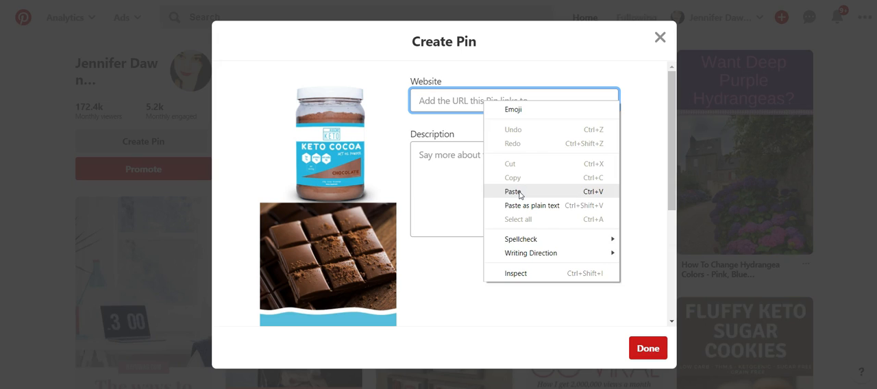
left_click(519, 192)
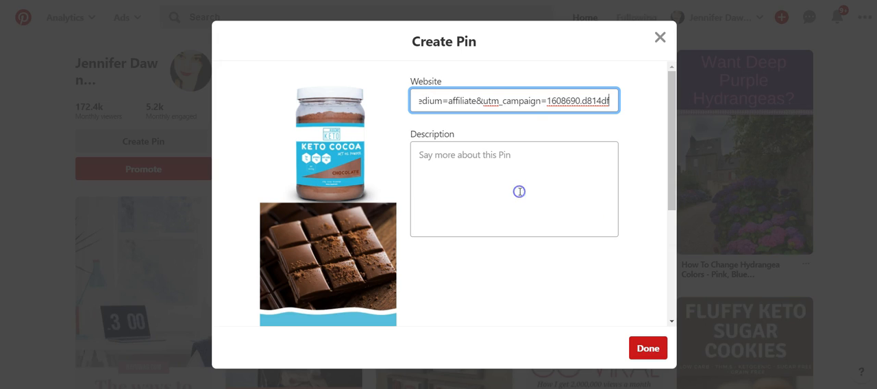
left_click(460, 158)
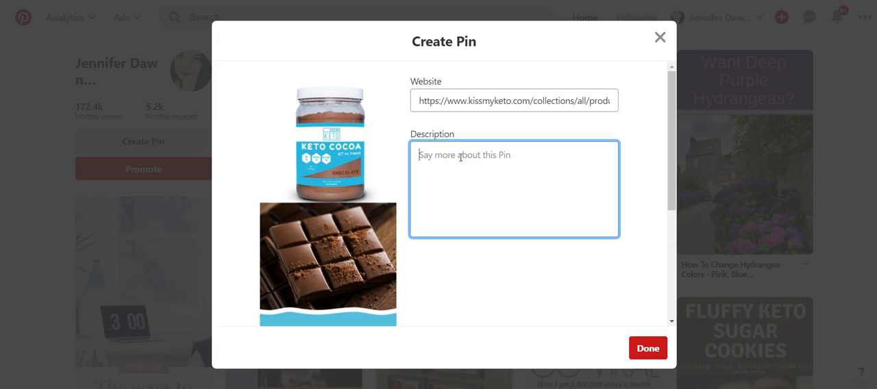
left_click(457, 146)
key("ctrl+v")
Finish the pin's details and save it to the Keto Diet board
left_click(643, 354)
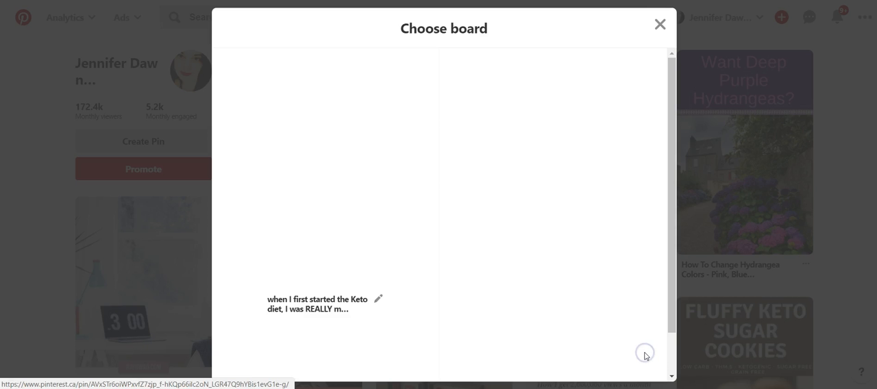
left_click(550, 71)
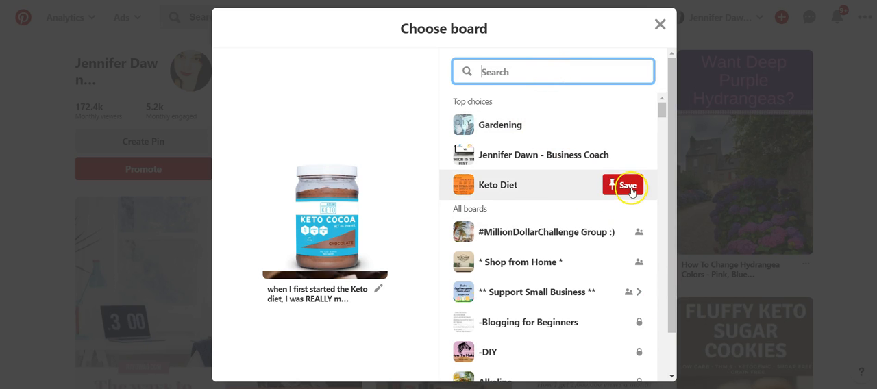
left_click(628, 187)
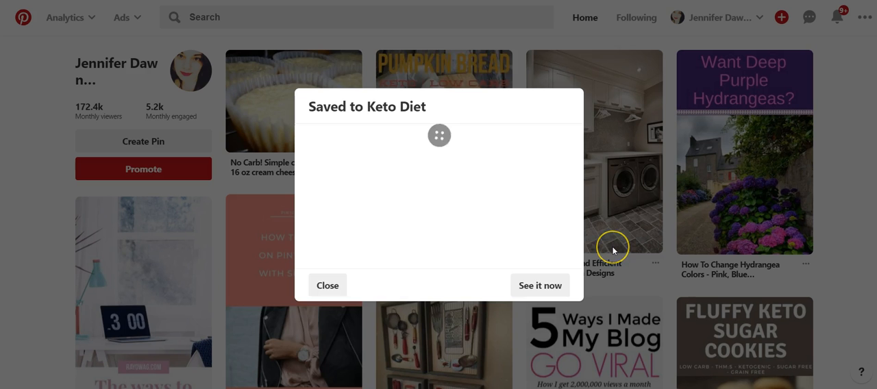
Review the saved pin's full image, then open its page to examine the product details and description
scroll(524, 163, "down", 2)
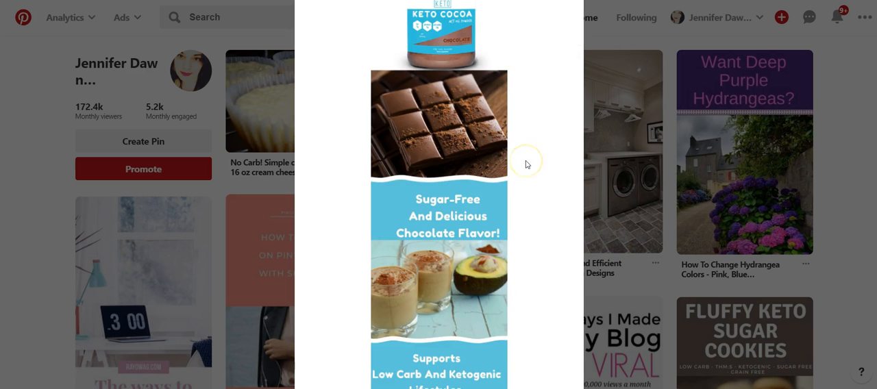
left_click(527, 184)
scroll(526, 186, "up", 3)
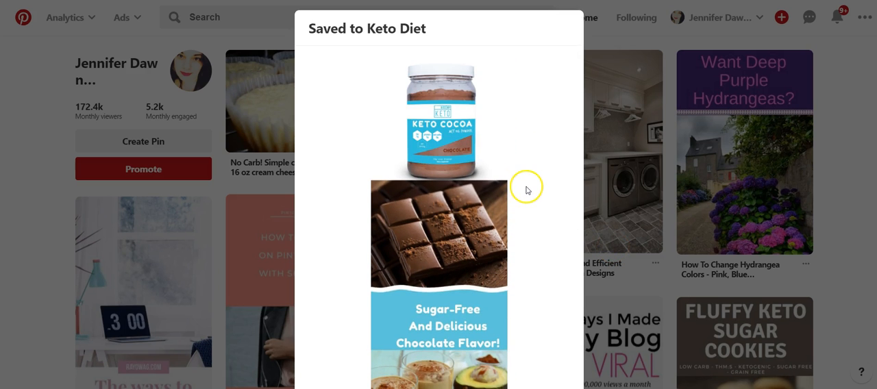
scroll(541, 186, "down", 2)
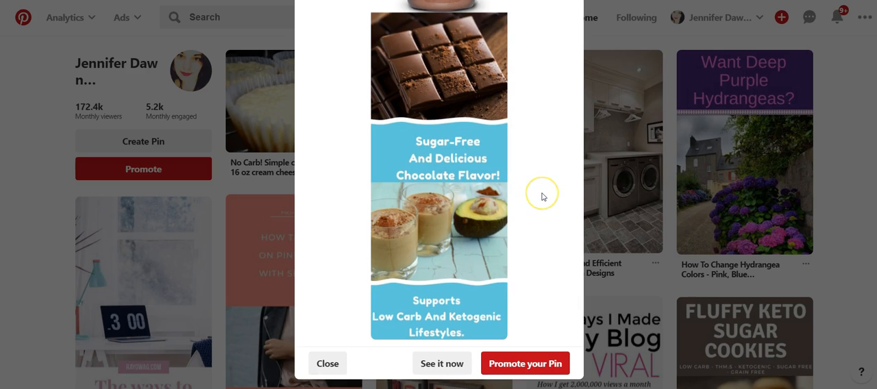
left_click(545, 232)
left_click(436, 363)
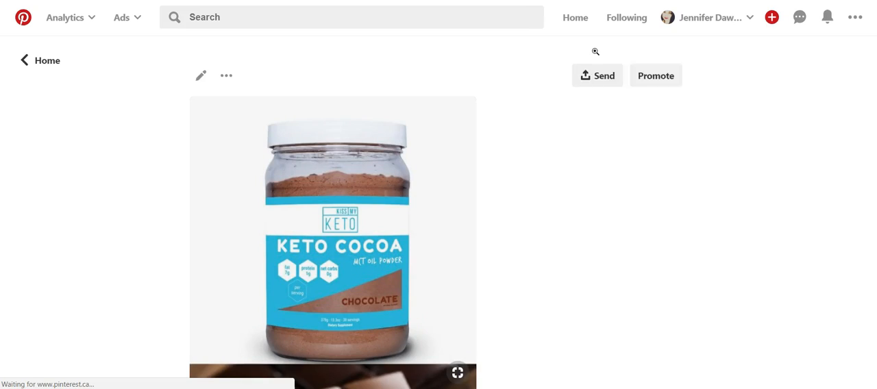
scroll(646, 144, "down", 1)
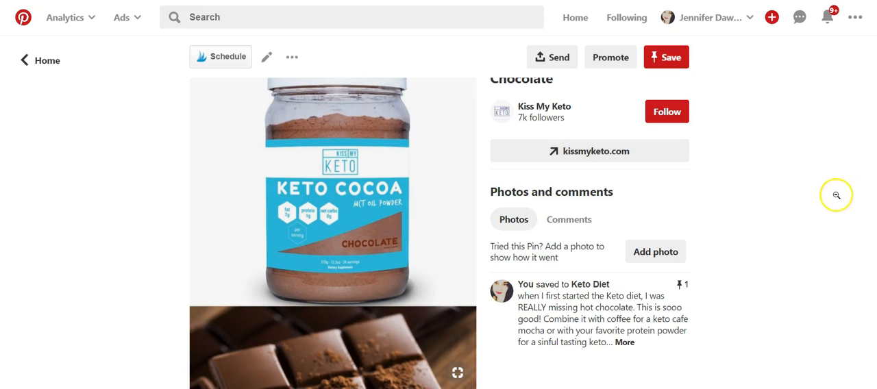
scroll(781, 198, "up", 1)
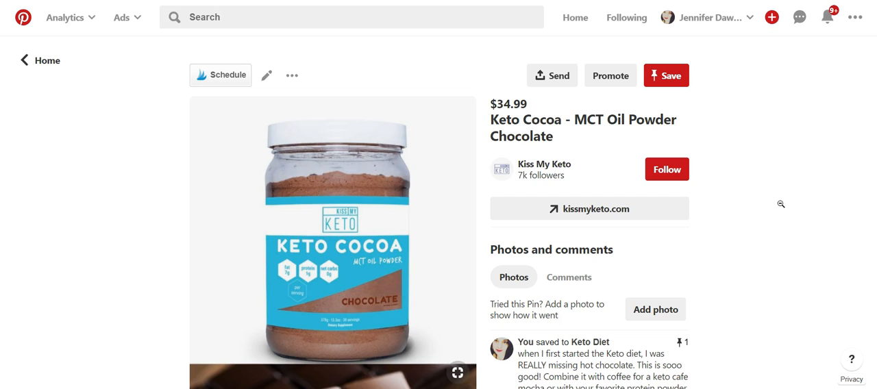
scroll(781, 204, "down", 5)
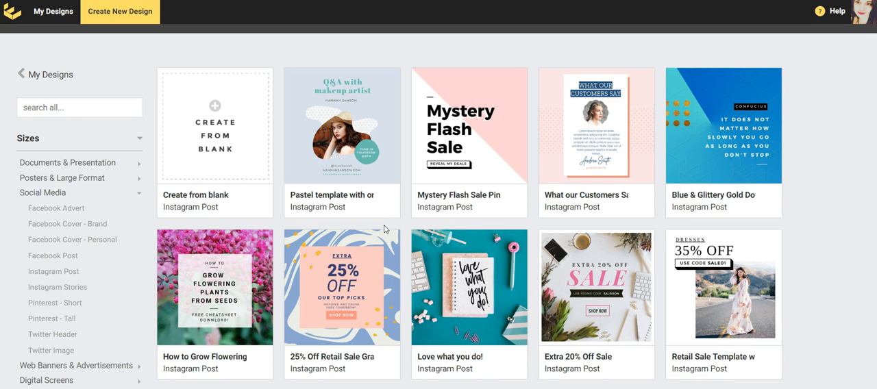
Switch to Easil, create a design from blank, and resize it to a custom 600 x 2000 px
left_click(217, 160)
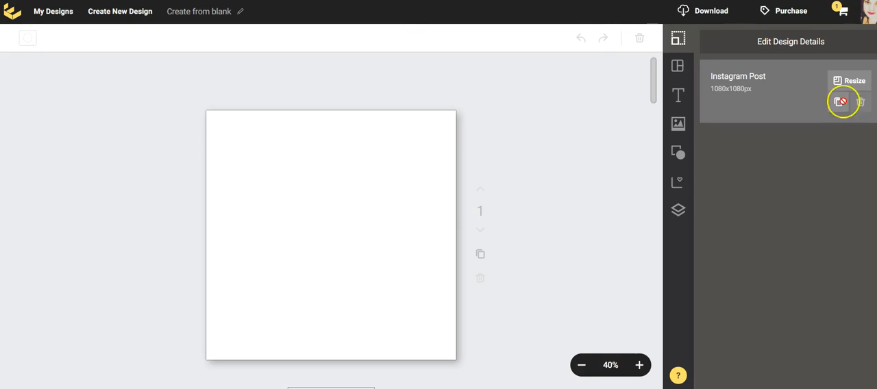
left_click(751, 43)
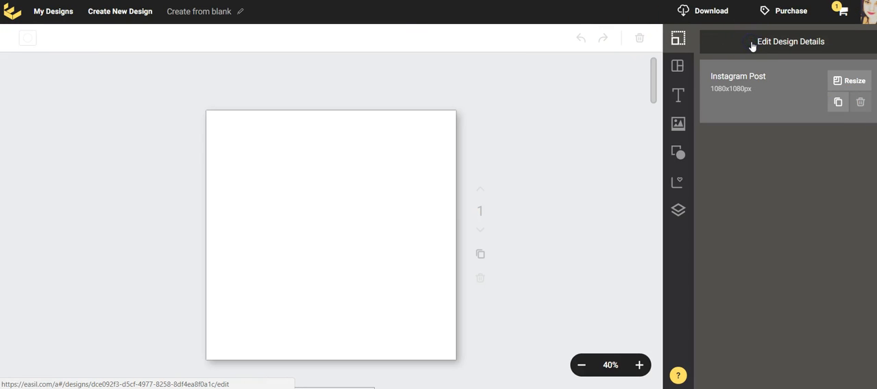
left_click(841, 81)
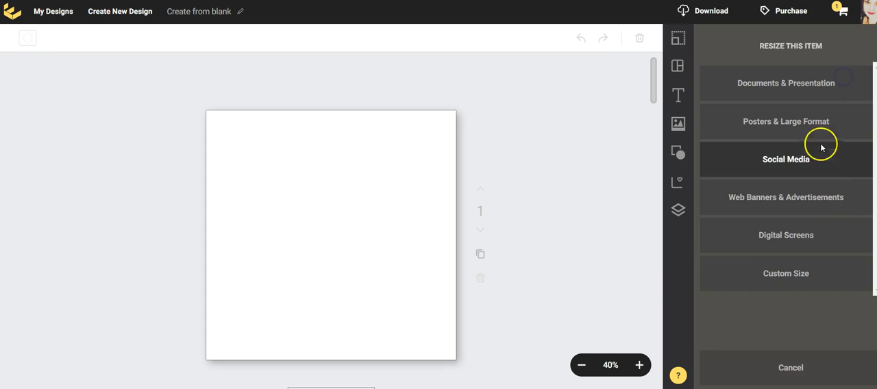
left_click(802, 277)
scroll(755, 237, "down", 2)
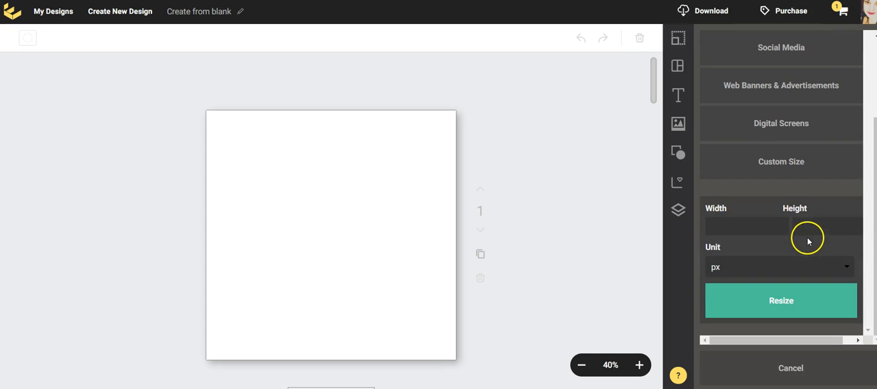
left_click(738, 223)
type("600")
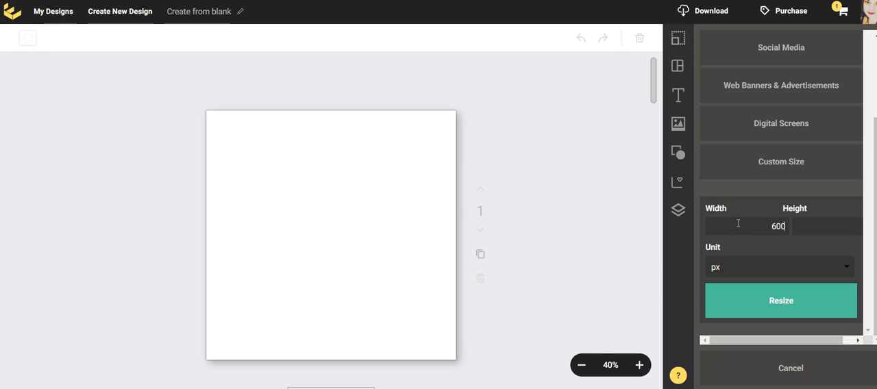
left_click(824, 219)
type("2000")
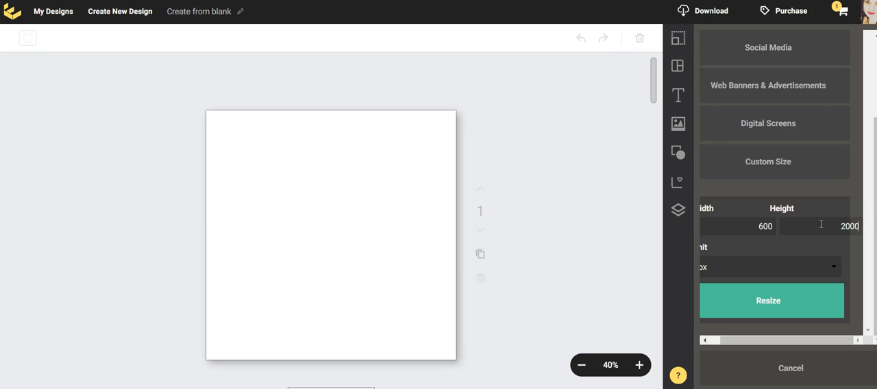
left_click(773, 305)
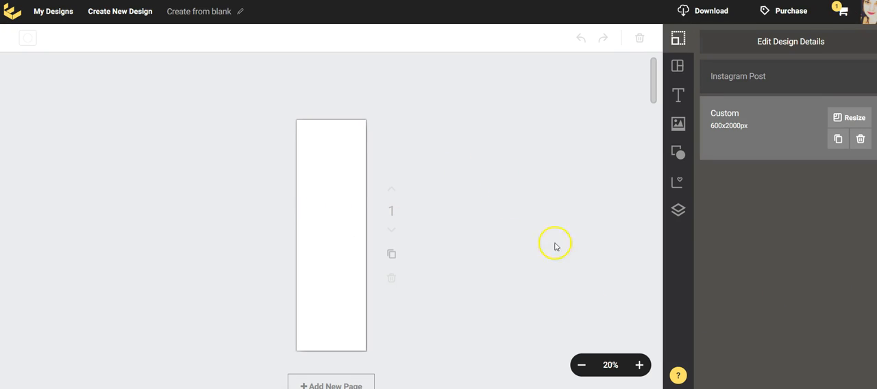
Add a photo frame with one wide cell above two small ones at the page's upper end, enlarged to the full page width
left_click(639, 365)
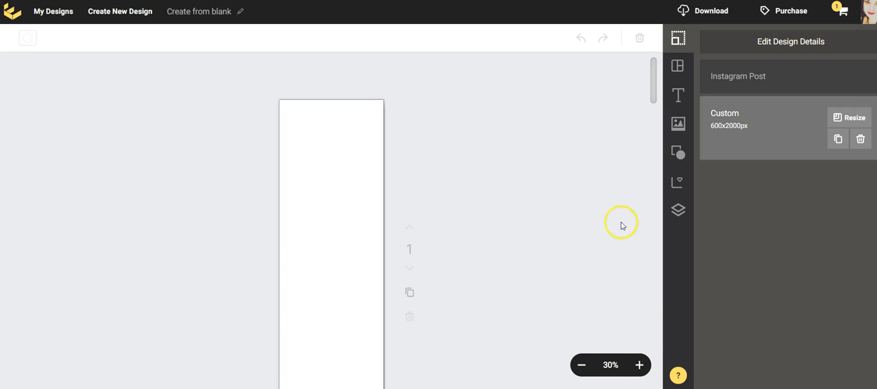
left_click_drag(653, 73, 646, 154)
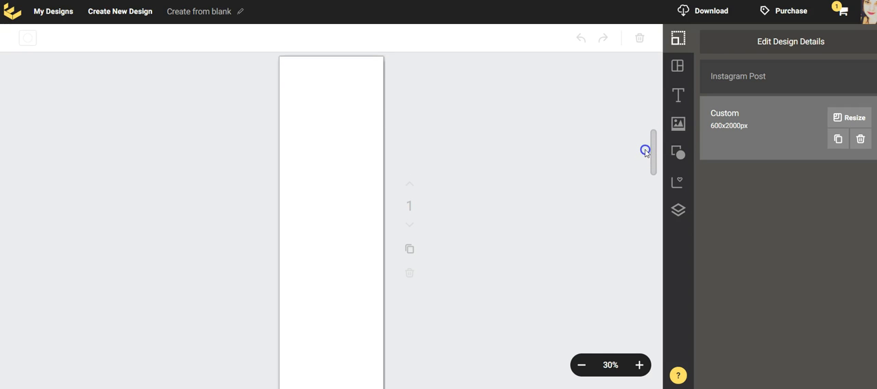
left_click(679, 156)
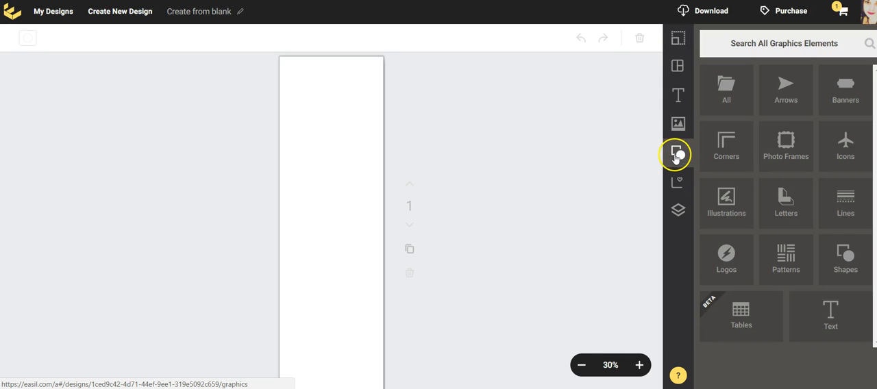
left_click(800, 157)
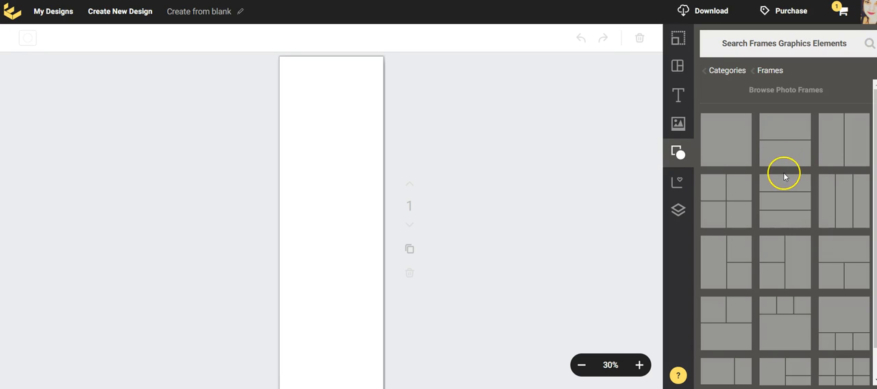
scroll(784, 177, "down", 1)
left_click(797, 218)
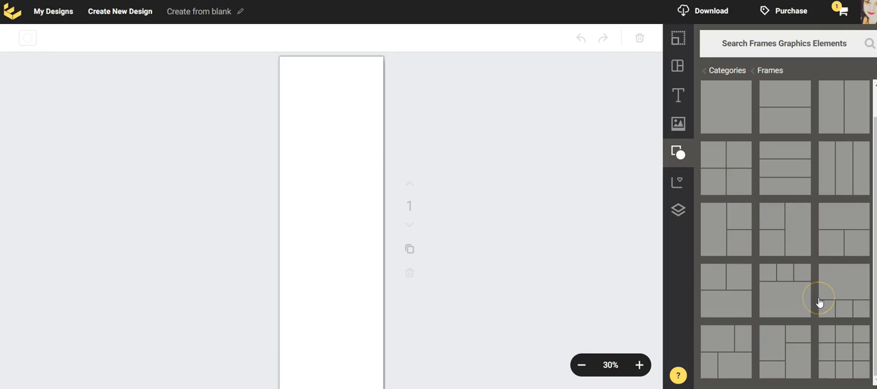
left_click(850, 221)
left_click_drag(849, 221, 319, 80)
left_click_drag(374, 146, 393, 186)
left_click_drag(358, 158, 352, 149)
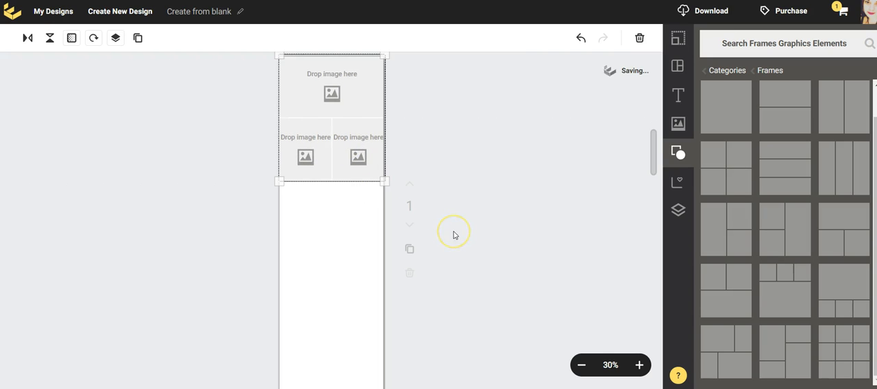
Add a two-by-two photo frame at full page width below the first frame, leaving a blank band between them
left_click(352, 197)
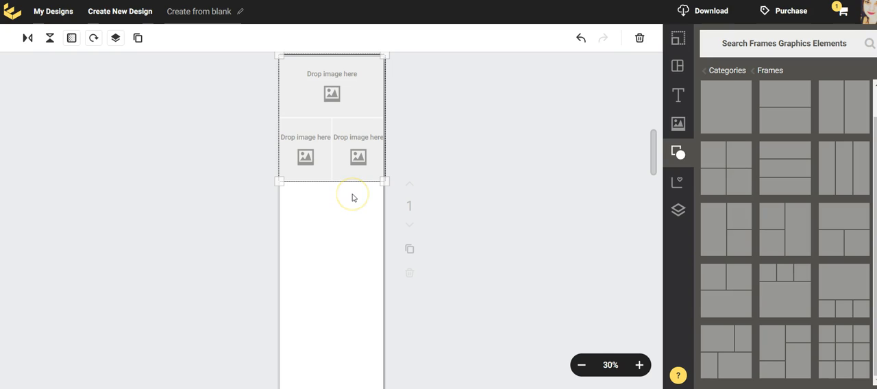
left_click_drag(735, 147, 326, 201)
left_click_drag(375, 268, 384, 279)
left_click_drag(289, 277, 278, 281)
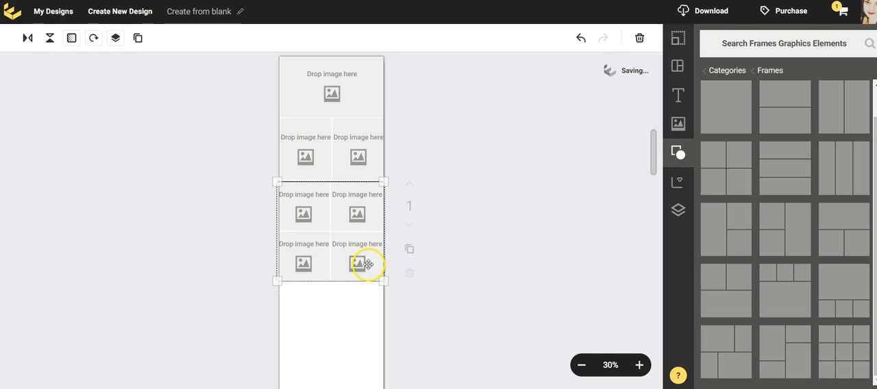
left_click_drag(368, 264, 367, 298)
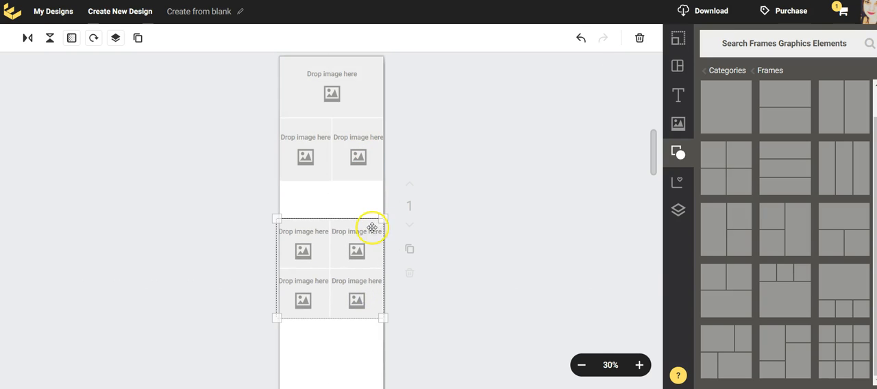
mouse_move(366, 223)
left_mouse_down()
mouse_move(358, 204)
mouse_move(365, 213)
left_mouse_up()
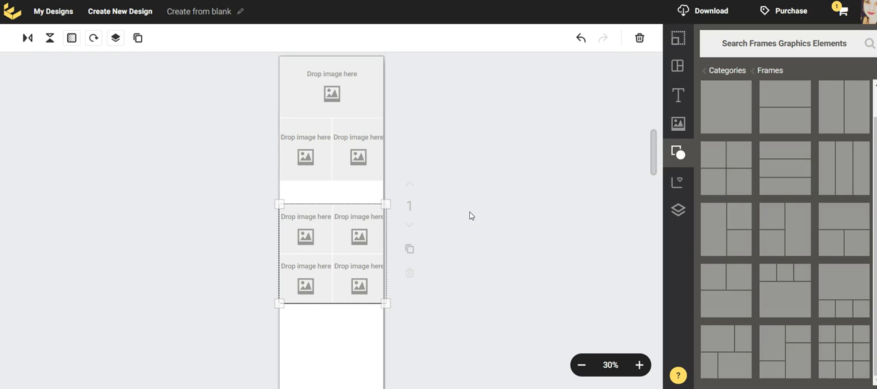
Add a photo frame with two small cells above one wide cell beneath the two-by-two frame and widen it to the page
scroll(470, 215, "down", 1)
scroll(470, 215, "down", 1)
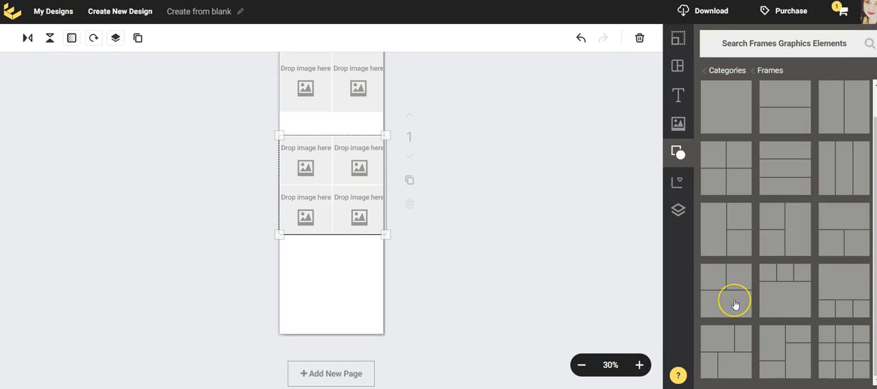
left_click_drag(735, 305, 315, 270)
left_click_drag(362, 322, 384, 324)
scroll(549, 248, "up", 2)
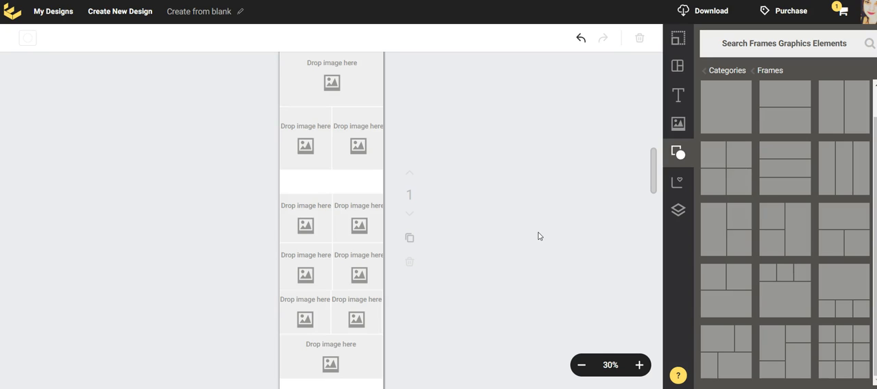
Shrink the two-by-two photo frame slightly so it fits within the page width
left_click(366, 242)
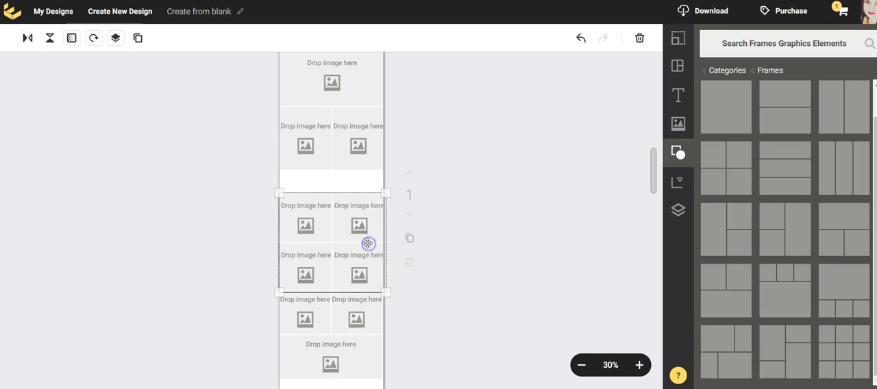
left_click_drag(385, 193, 380, 194)
left_click(487, 231)
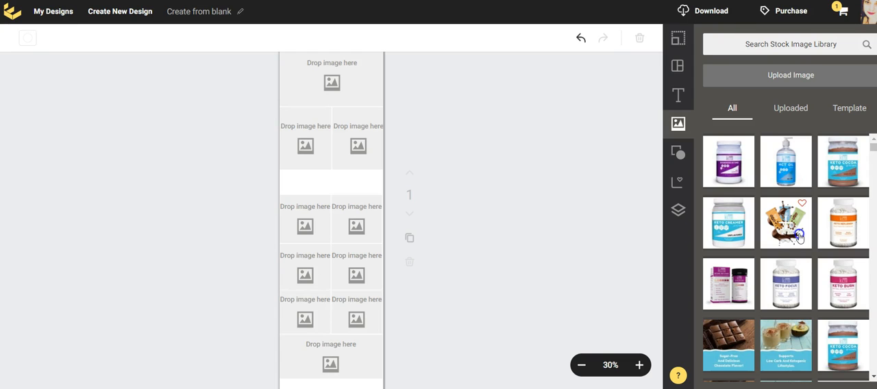
Place the keto bars image in the first frame's wide cell and the Keto Focus bottle in the two-by-two frame's upper-left cell
left_click_drag(798, 235, 331, 78)
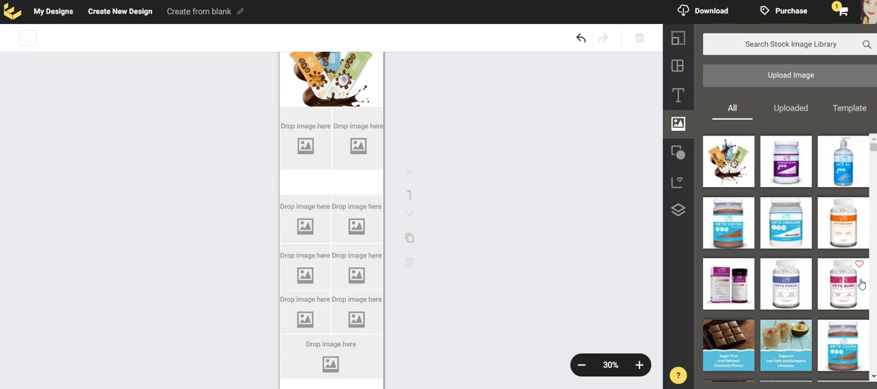
left_click(790, 294)
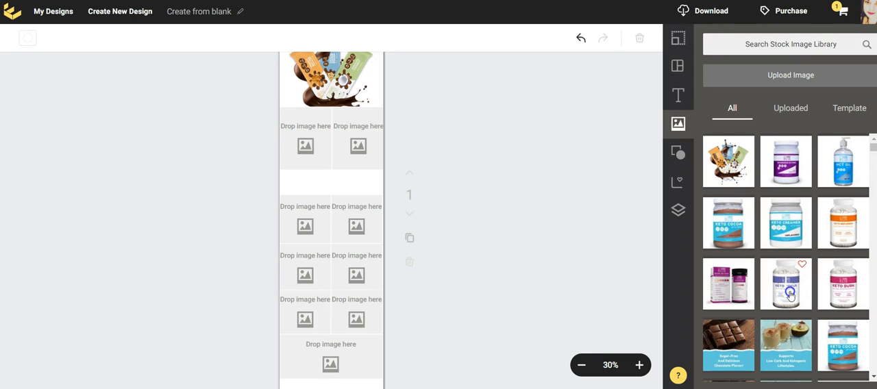
left_click_drag(790, 294, 304, 222)
left_click(705, 257)
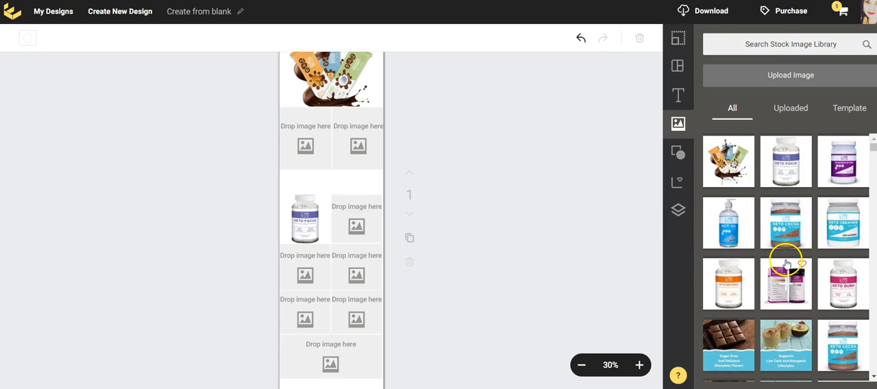
scroll(846, 255, "down", 2)
scroll(850, 258, "up", 2)
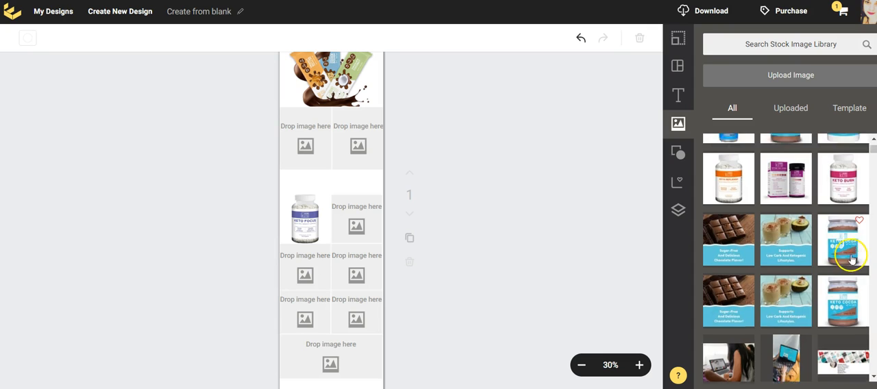
Fill the two-by-two frame's remaining cells with Keto Burn upper right, the orange-labelled bottle lower left and Keto Stabilize lower right
mouse_move(842, 228)
left_mouse_down()
mouse_move(568, 249)
mouse_move(358, 231)
left_mouse_up()
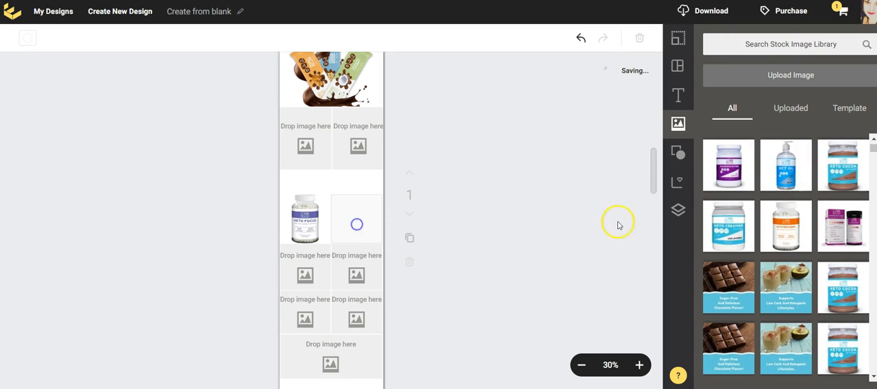
left_click_drag(800, 247, 280, 290)
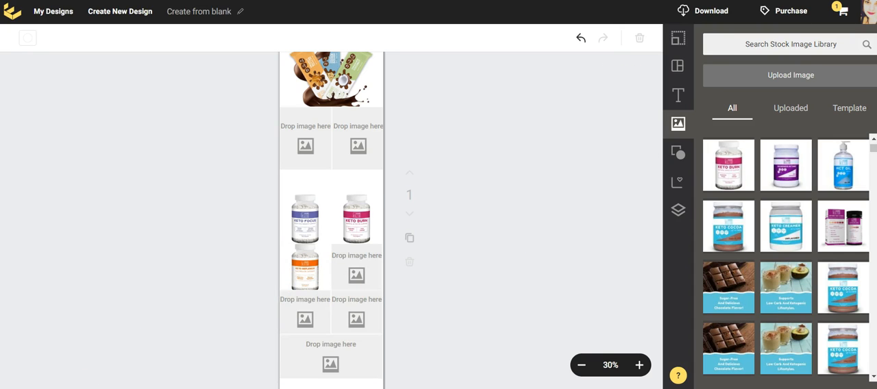
left_click(791, 107)
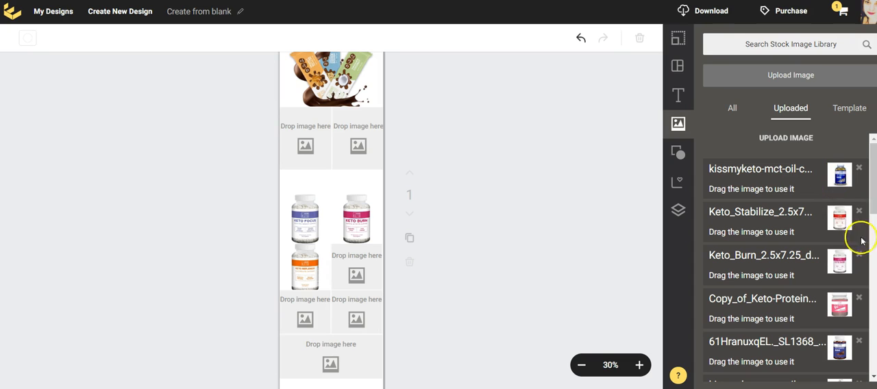
left_click_drag(837, 217, 362, 280)
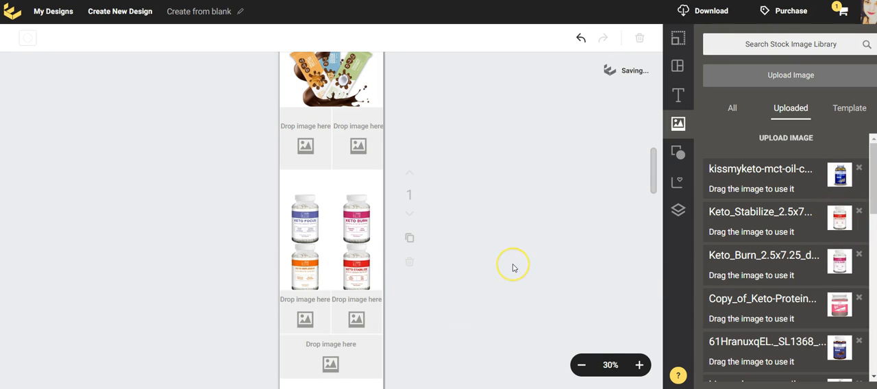
Place the MCT softgels and Keto Energy images in the two small cells of the bottom photo frame
scroll(513, 268, "up", 2)
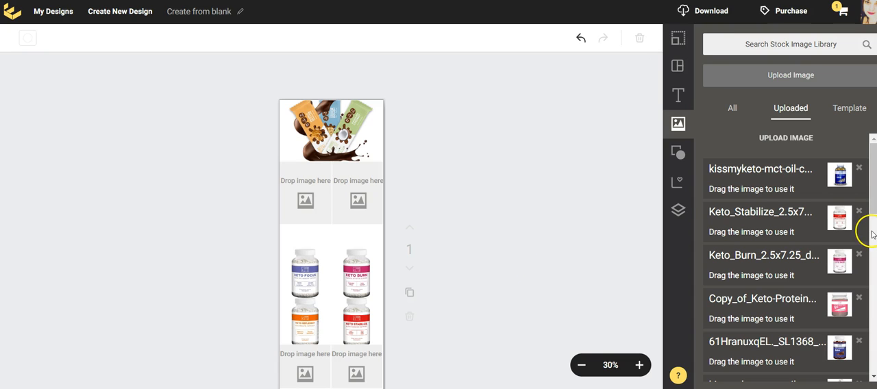
left_click_drag(840, 176, 290, 363)
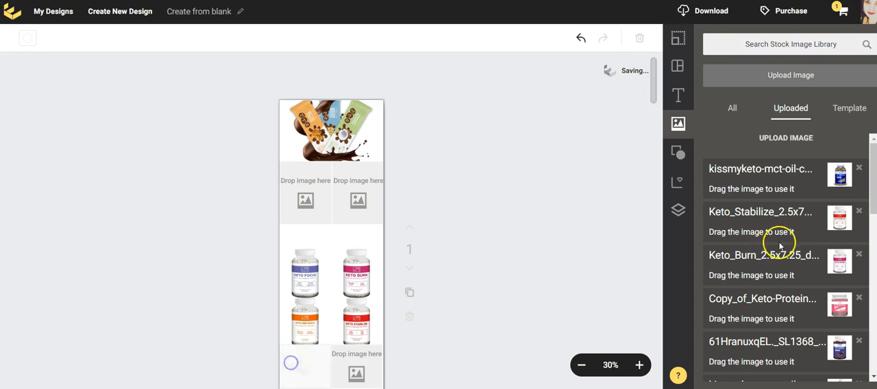
scroll(788, 253, "down", 1)
left_click_drag(821, 288, 350, 270)
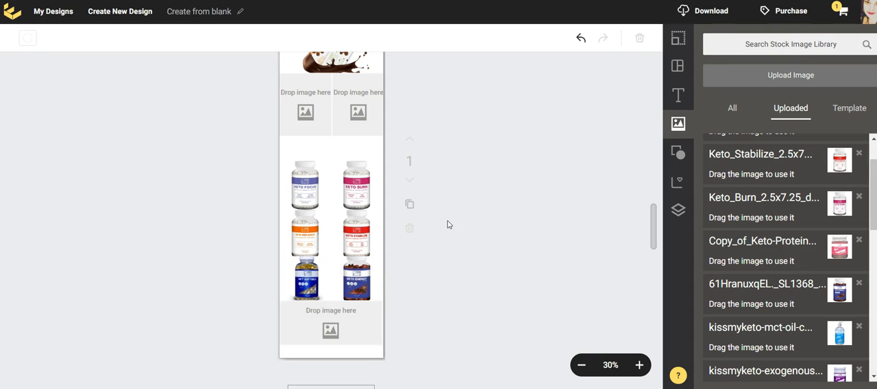
left_click(448, 225)
Place the Keto Protein jar and the MCT Oil bottle in the two small cells of the first photo frame
scroll(449, 230, "up", 5)
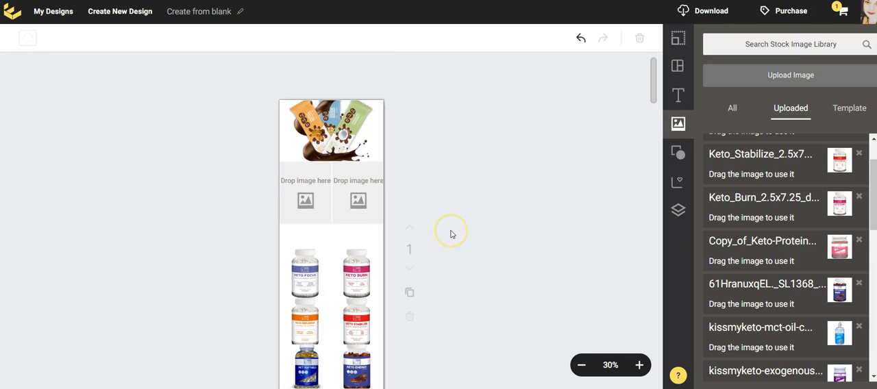
scroll(449, 230, "down", 3)
left_click_drag(850, 253, 332, 124)
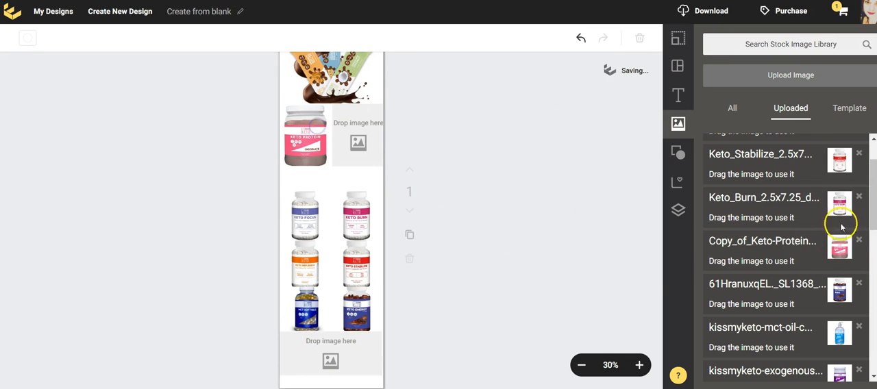
scroll(847, 264, "down", 3)
left_click_drag(846, 219, 370, 137)
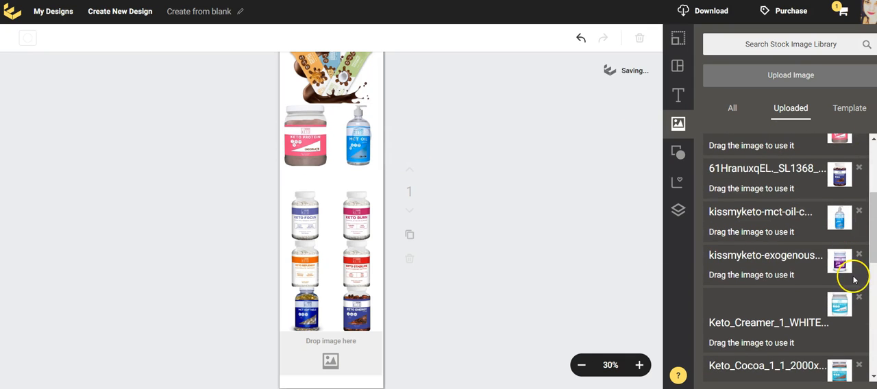
Place the Keto Cocoa image in the wide cell of the bottom photo frame
scroll(853, 280, "down", 2)
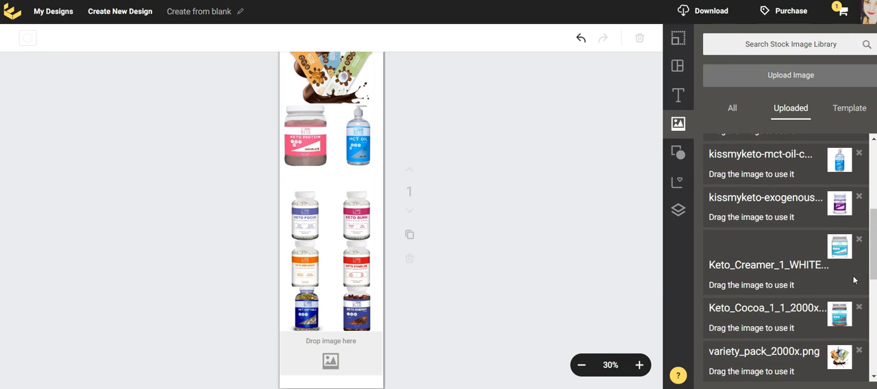
left_click_drag(844, 252, 843, 252)
left_click_drag(841, 315, 330, 357)
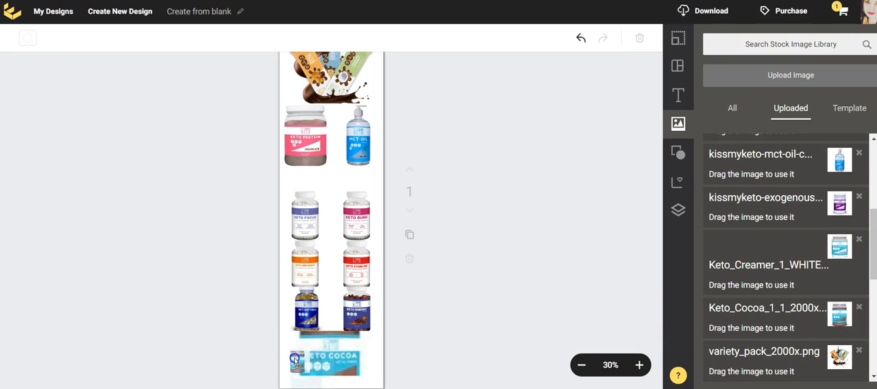
scroll(502, 218, "down", 1)
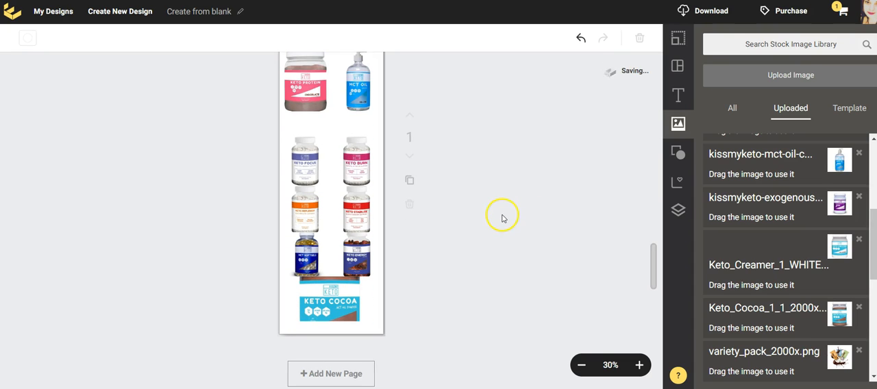
scroll(566, 210, "up", 2)
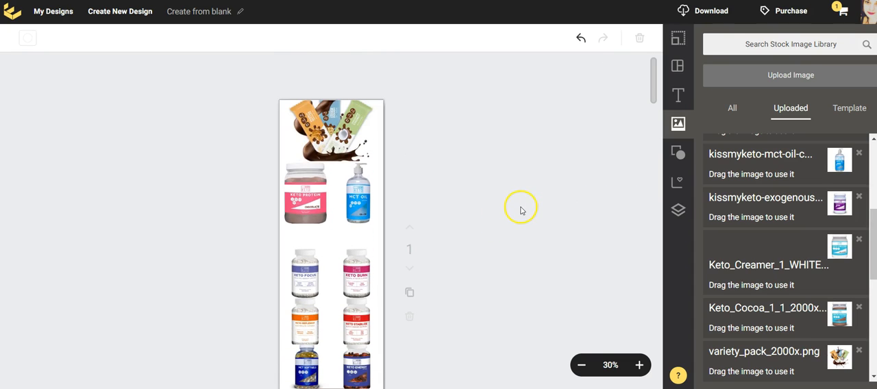
scroll(519, 211, "down", 2)
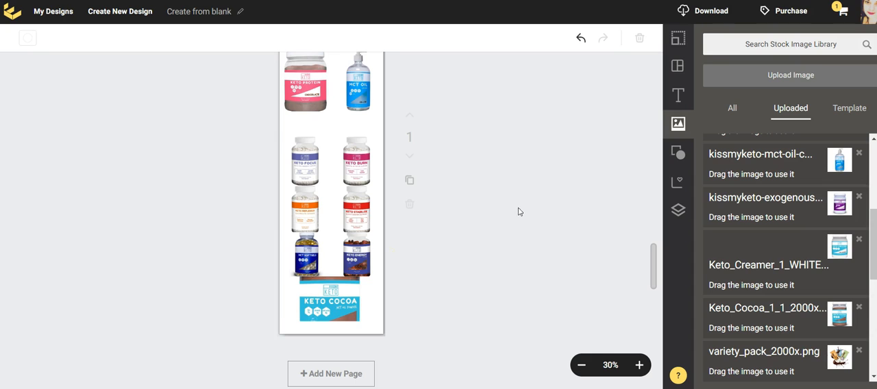
Enlarge the bottom photo frame to reach the page's lower edge, and raise and slightly enlarge the two-by-two frame to even out the gaps
left_click(350, 305)
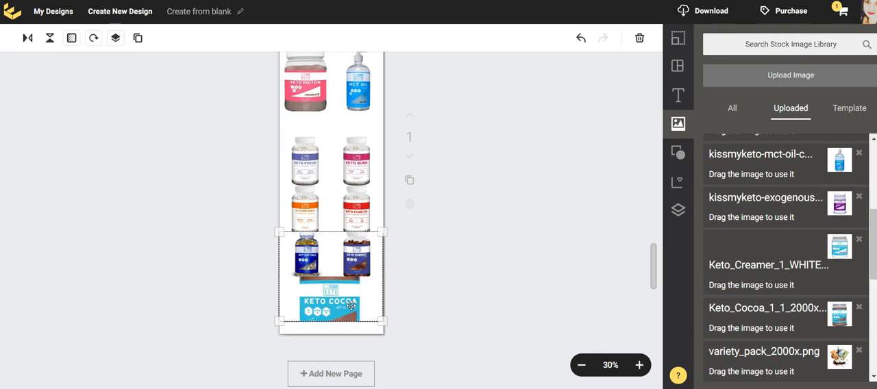
left_click_drag(382, 320, 386, 337)
left_click(350, 181)
left_click_drag(351, 181, 358, 165)
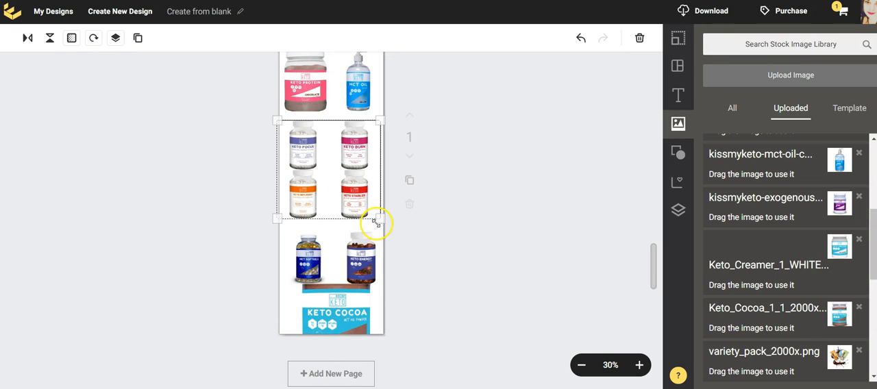
mouse_move(381, 219)
left_mouse_down()
mouse_move(382, 212)
mouse_move(380, 222)
mouse_move(389, 221)
mouse_move(380, 226)
left_mouse_up()
left_click(355, 276)
left_click(528, 274)
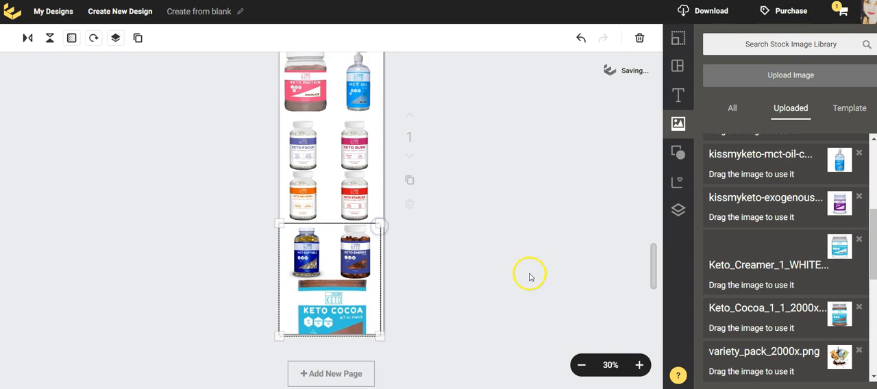
Check the spacing of the product photos along the full length of the collage
scroll(518, 291, "up", 3)
scroll(495, 293, "down", 5)
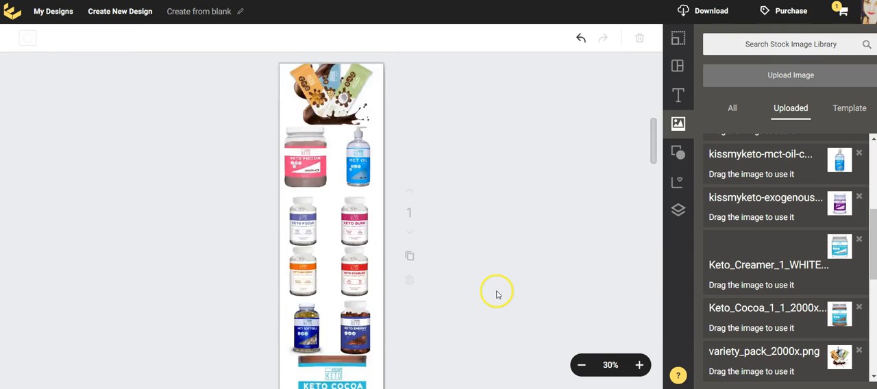
scroll(494, 293, "up", 5)
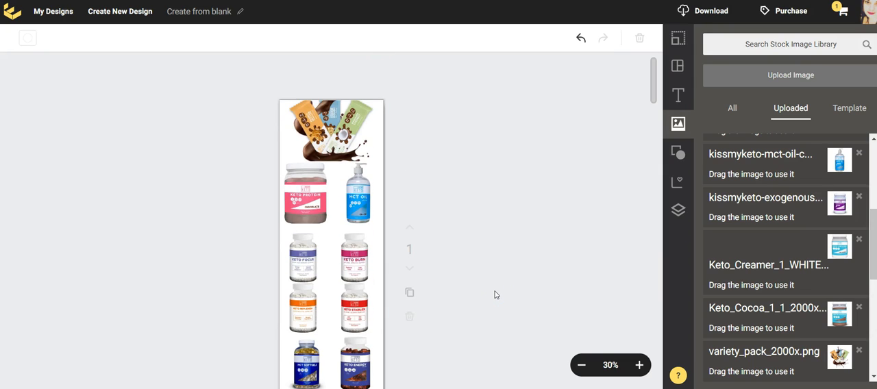
scroll(492, 294, "down", 3)
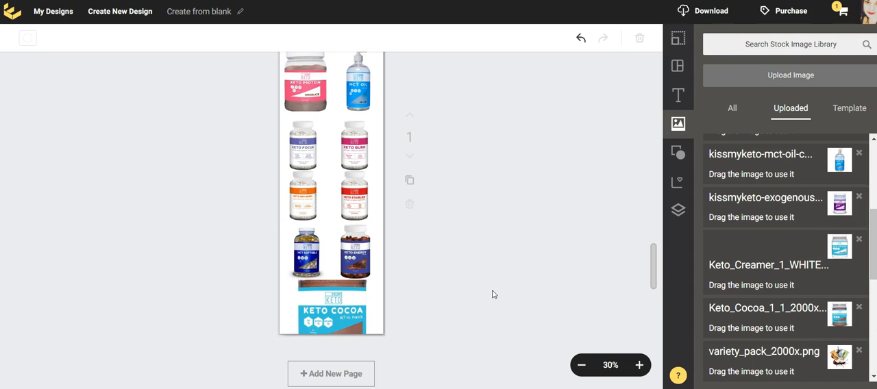
left_click(285, 270)
left_click(605, 208)
scroll(506, 253, "up", 3)
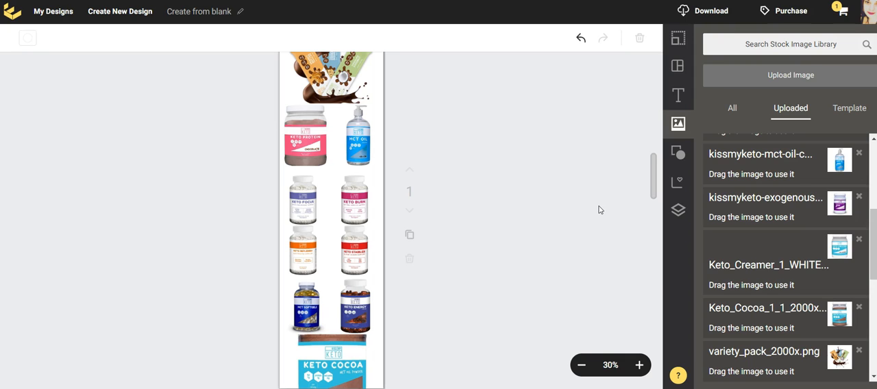
Browse the Banners graphics for a suitable banner for the collage
left_click(678, 156)
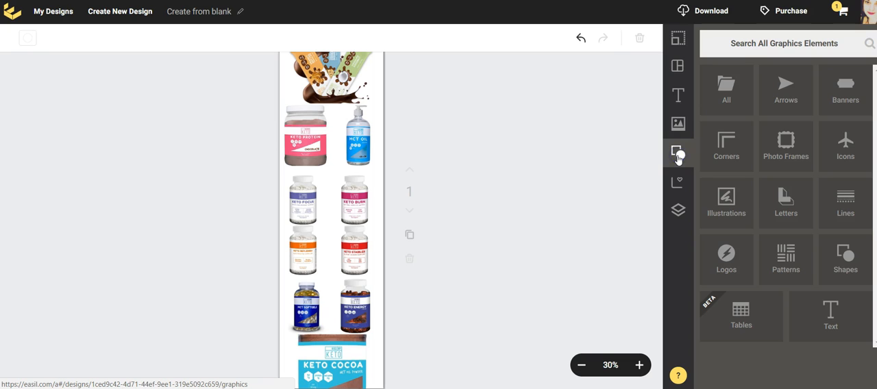
left_click(863, 83)
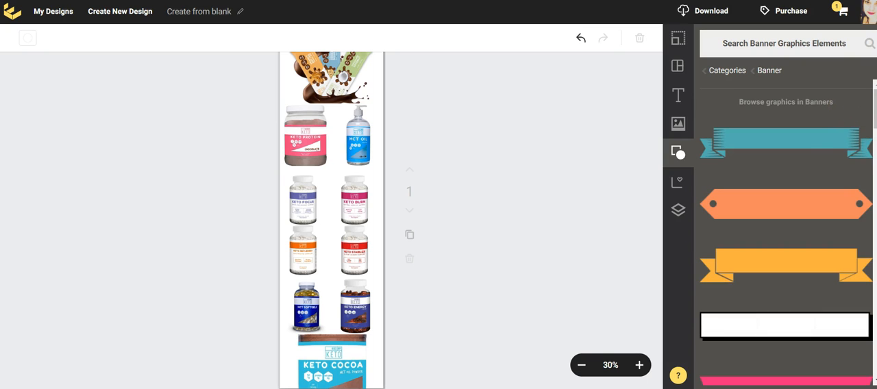
scroll(836, 137, "down", 3)
scroll(843, 229, "down", 15)
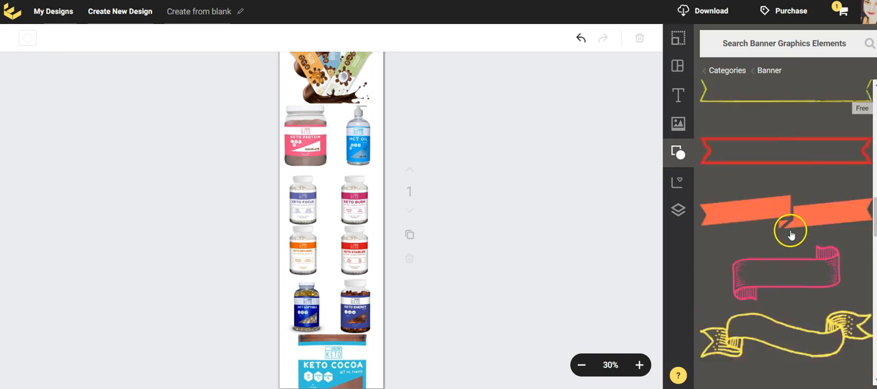
scroll(789, 238, "down", 2)
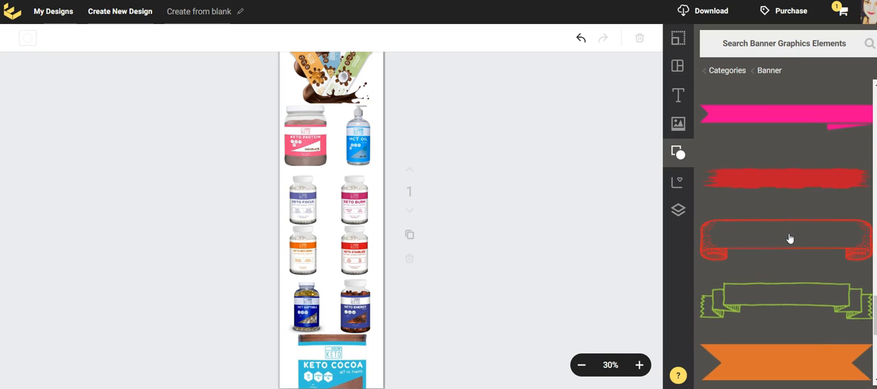
scroll(789, 237, "down", 5)
scroll(789, 238, "down", 6)
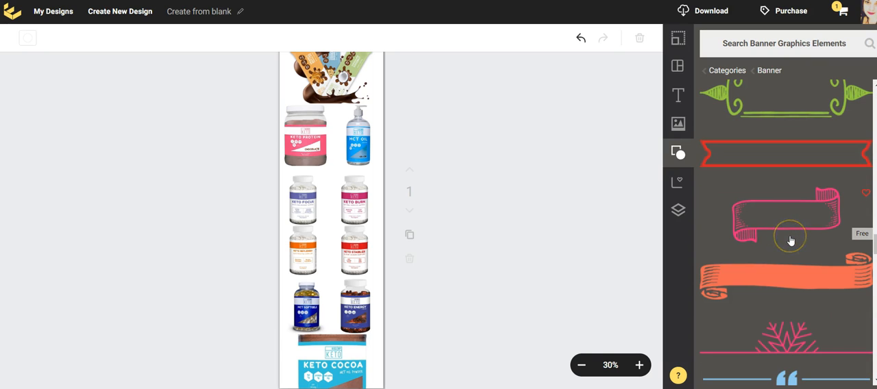
scroll(789, 239, "down", 10)
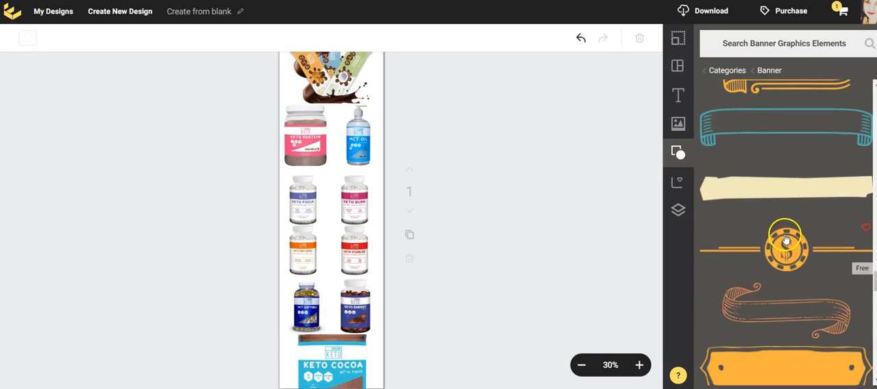
scroll(784, 237, "down", 10)
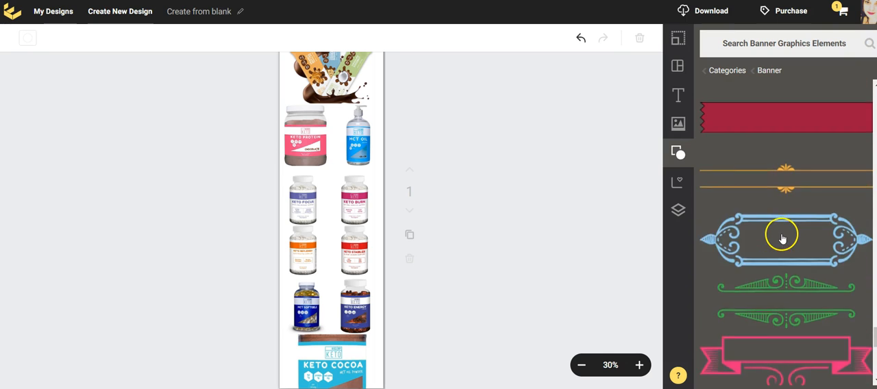
scroll(781, 237, "down", 10)
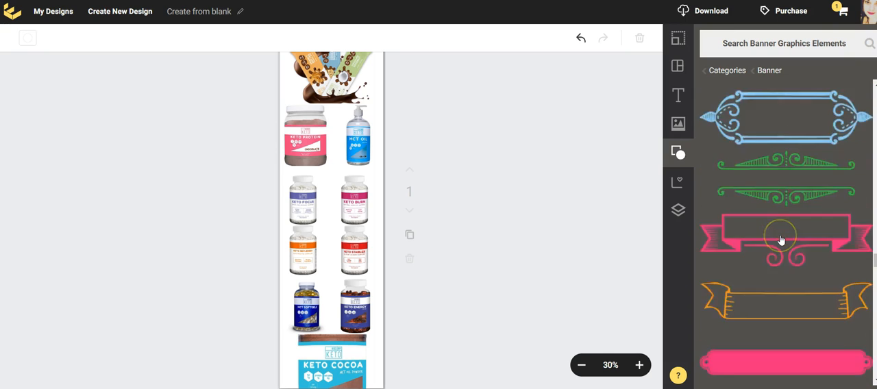
scroll(781, 240, "down", 10)
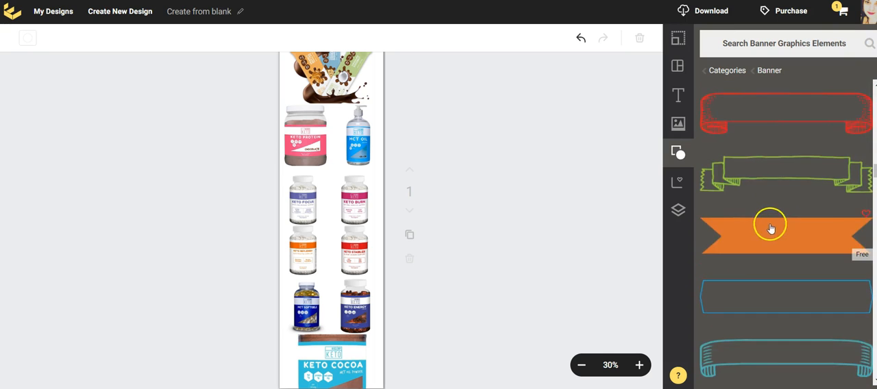
scroll(772, 113, "down", 10)
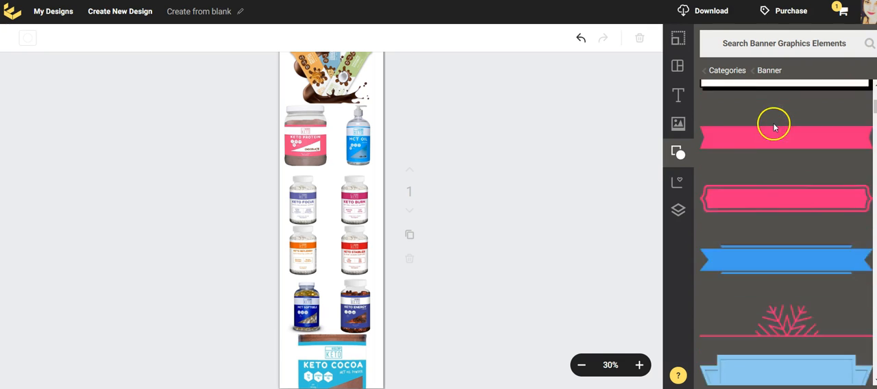
Add the black round badge with the dashed rim from the Shapes graphics over the middle of the four Keto bottles
left_click(678, 152)
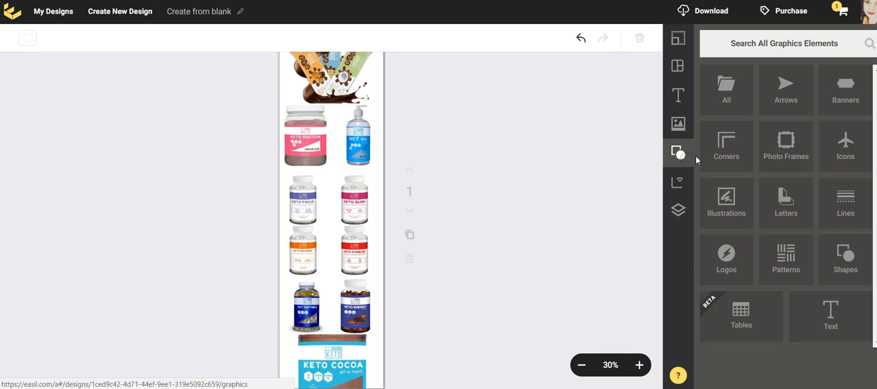
left_click(832, 252)
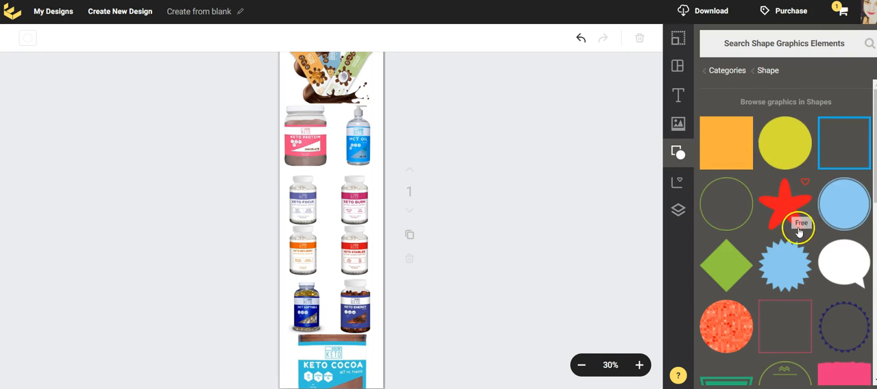
scroll(797, 230, "down", 3)
scroll(792, 236, "down", 4)
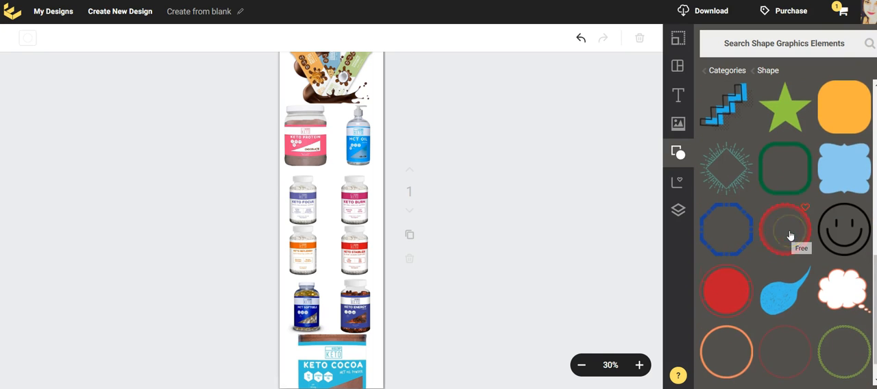
scroll(790, 236, "down", 1)
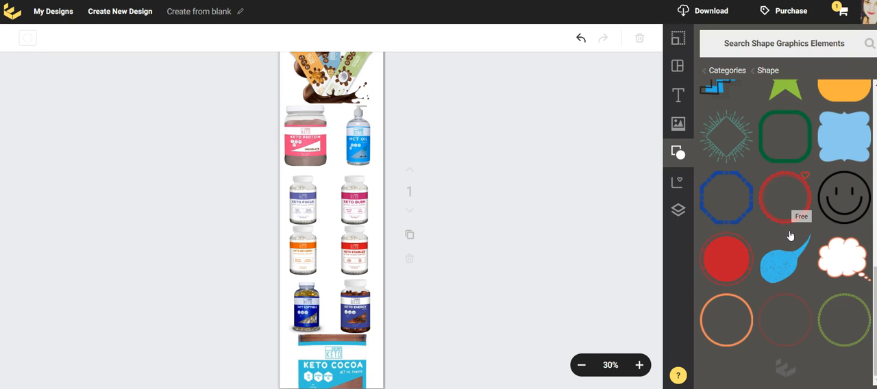
scroll(789, 233, "down", 4)
scroll(789, 229, "down", 5)
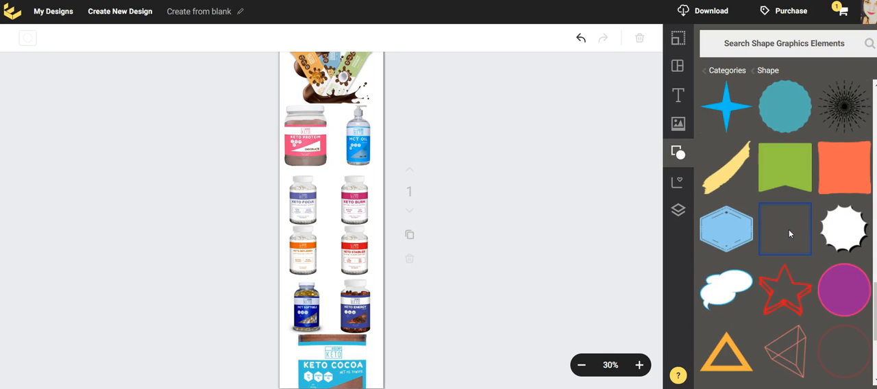
scroll(789, 234, "down", 1)
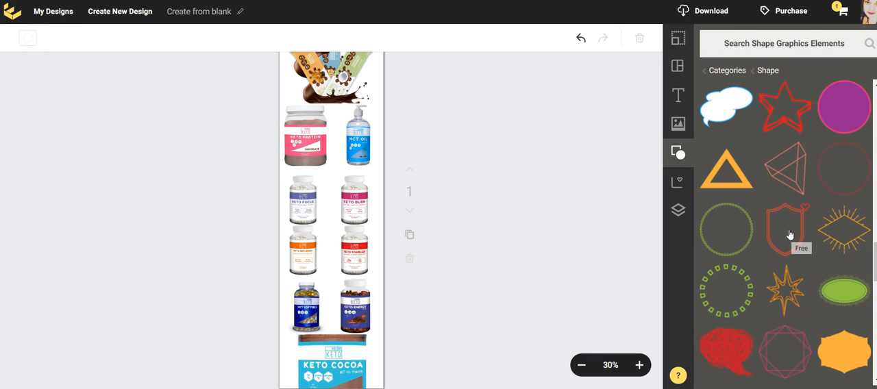
scroll(789, 235, "down", 2)
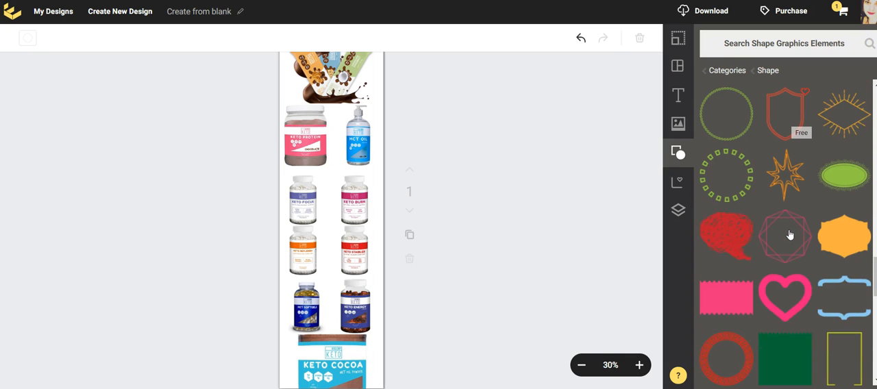
scroll(789, 235, "down", 8)
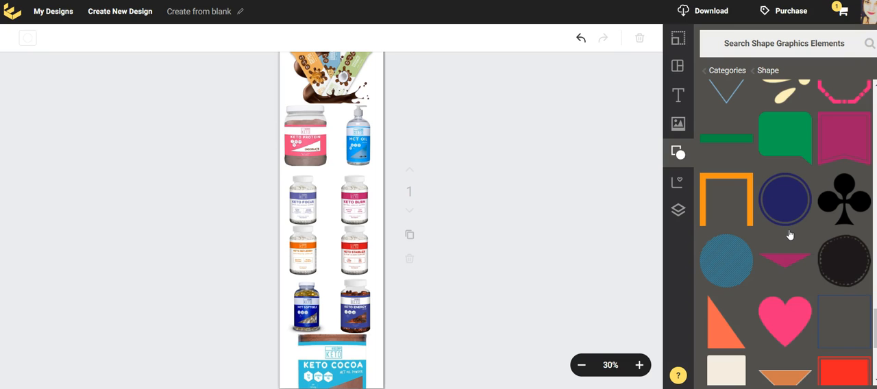
scroll(789, 235, "down", 3)
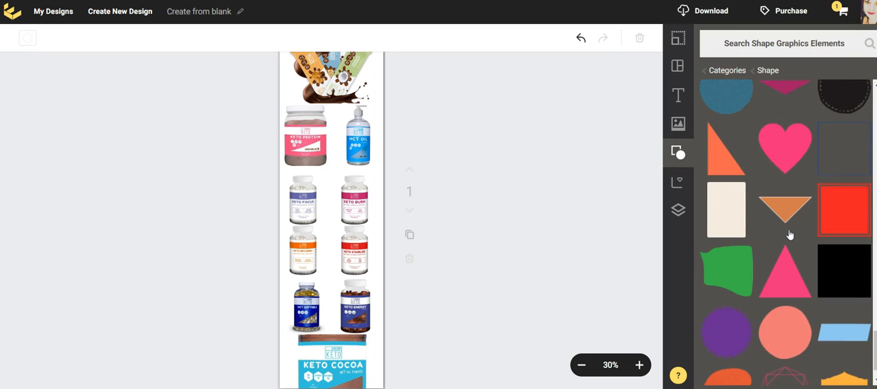
scroll(789, 235, "down", 1)
scroll(789, 235, "up", 3)
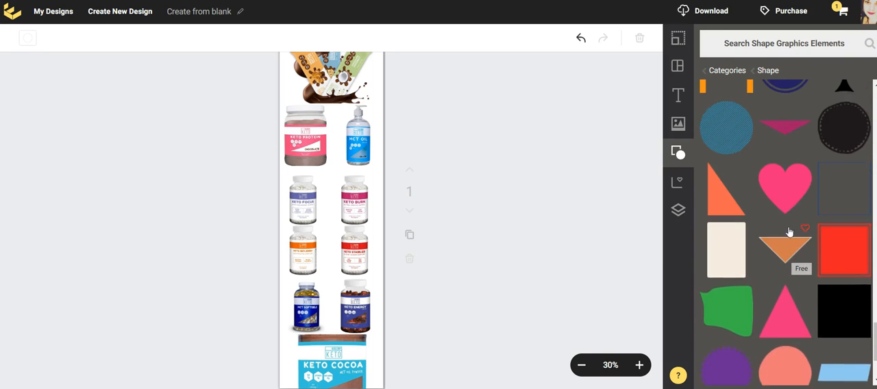
left_click_drag(862, 165, 329, 171)
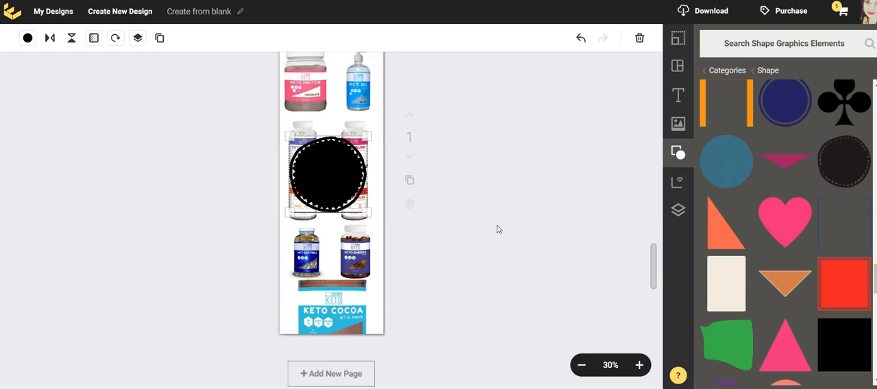
Add a medium sized text over the black badge and colour it white (#FFFFFF)
scroll(498, 230, "up", 3)
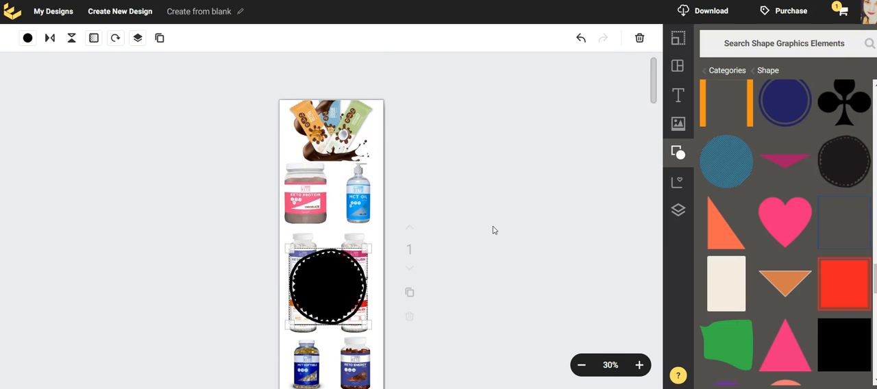
scroll(491, 231, "down", 3)
scroll(491, 231, "up", 3)
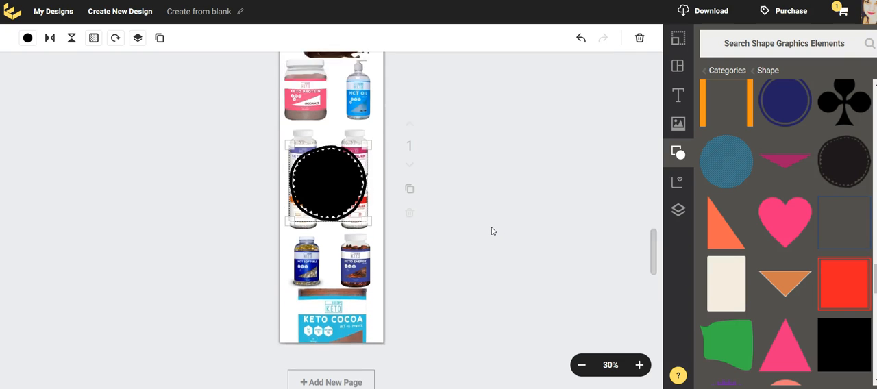
scroll(491, 230, "down", 3)
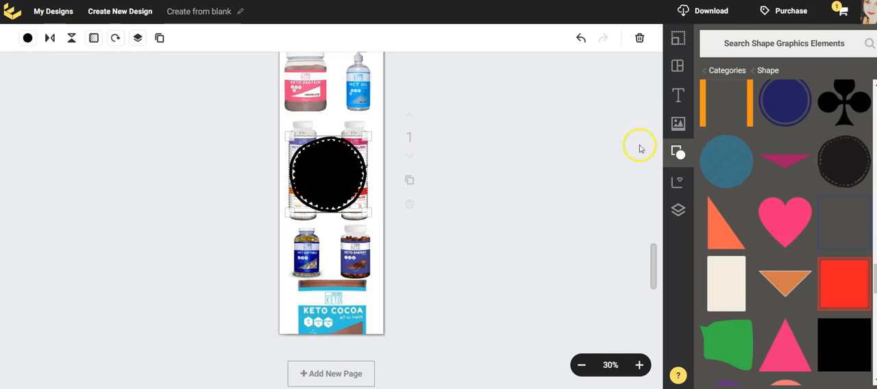
left_click(676, 96)
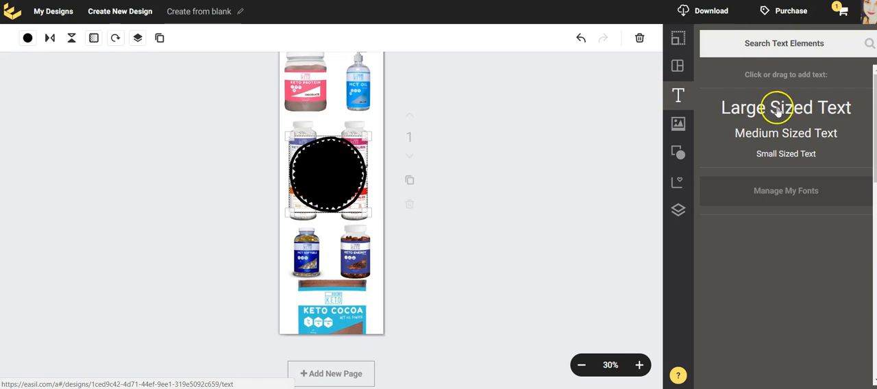
left_click(783, 134)
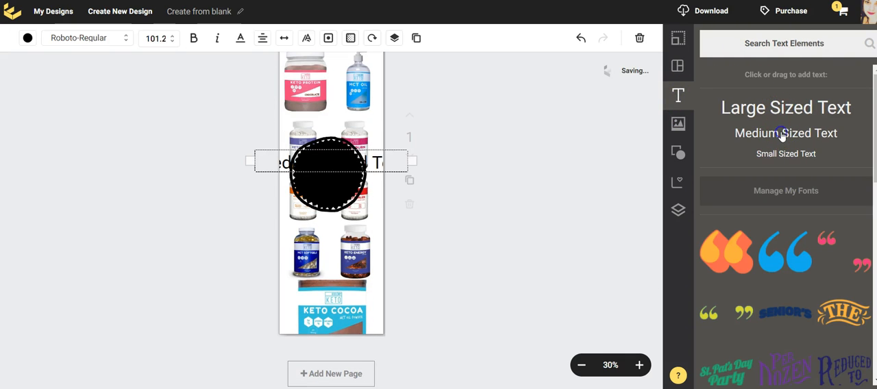
left_click(27, 38)
left_click(35, 90)
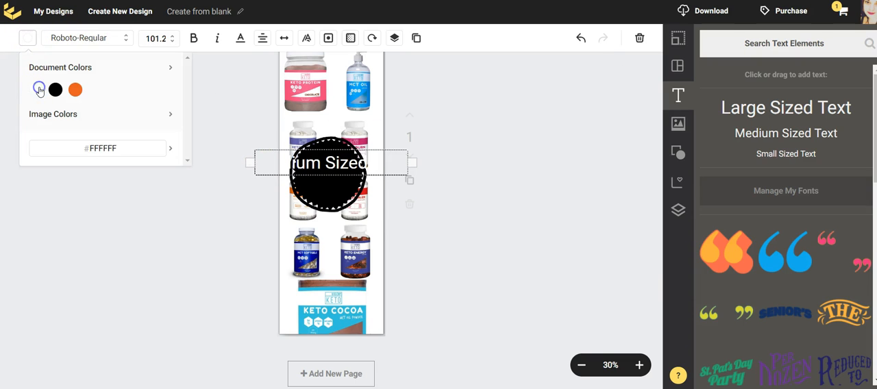
Replace the placeholder text on the badge with "Best Keti", "Products" and "2018" on three lines
left_click(338, 159)
double_click(330, 159)
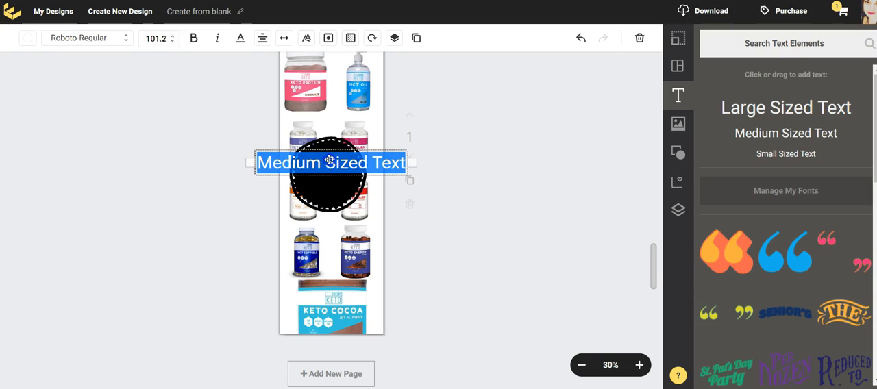
type("Best ")
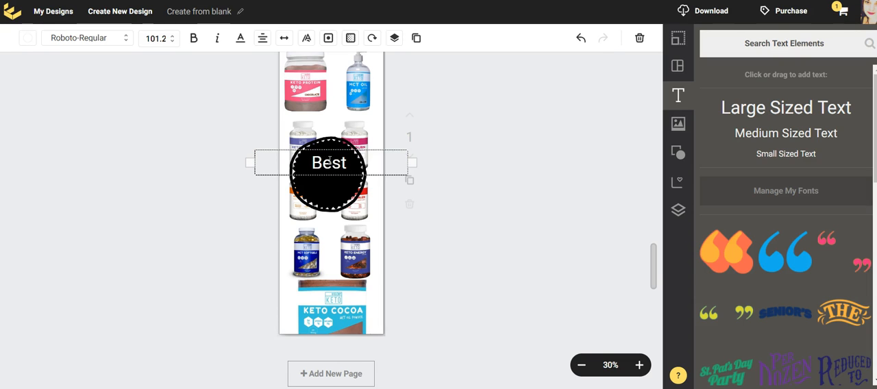
type("Ket")
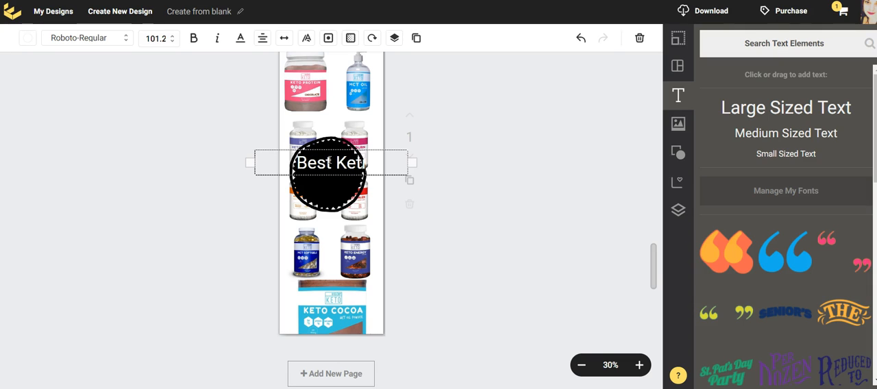
key("Return")
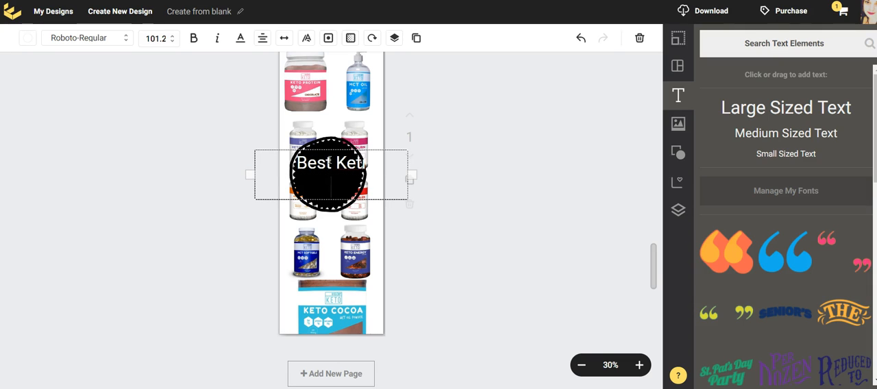
type("Products")
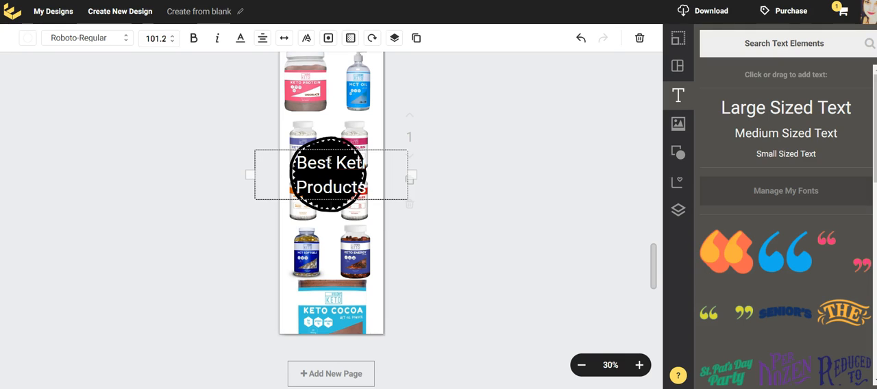
key("Return")
type("2018")
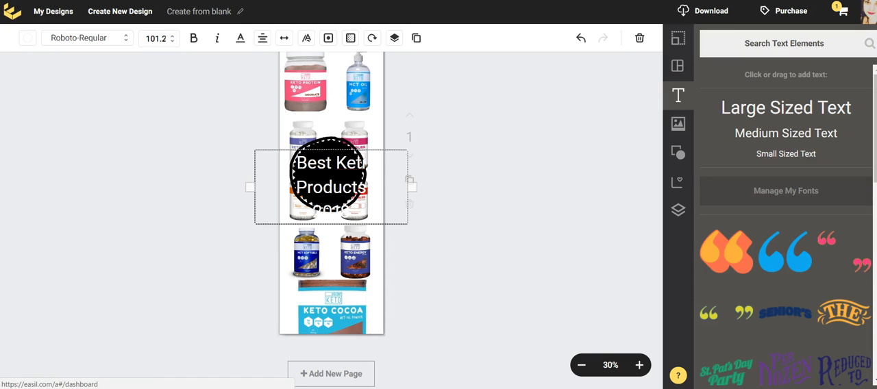
Set the badge text's font size to 60 and centre the text on the black circle
left_click(172, 39)
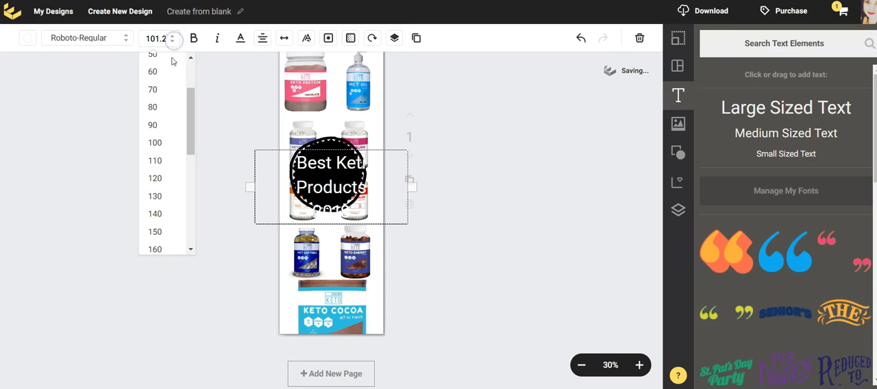
left_click(168, 73)
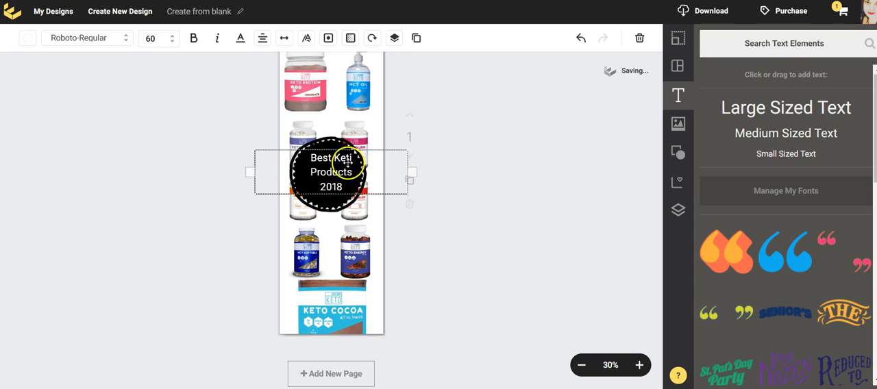
left_click_drag(332, 174, 329, 176)
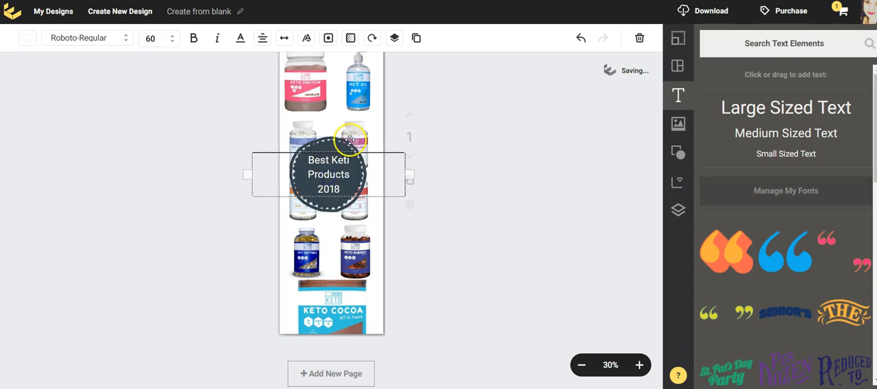
Correct "Keti" to "Keto" in the first line of the badge text
triple_click(350, 162)
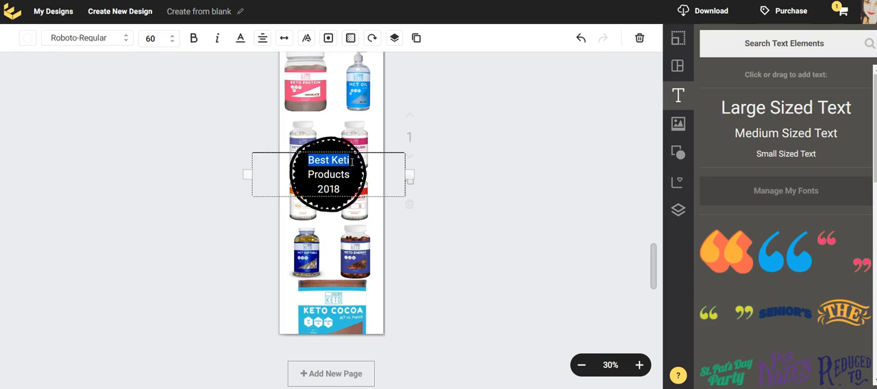
left_click(351, 161)
key("BackSpace")
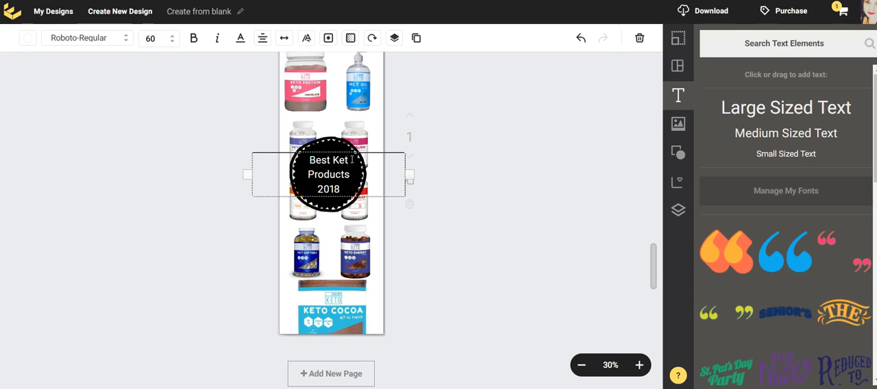
type("o")
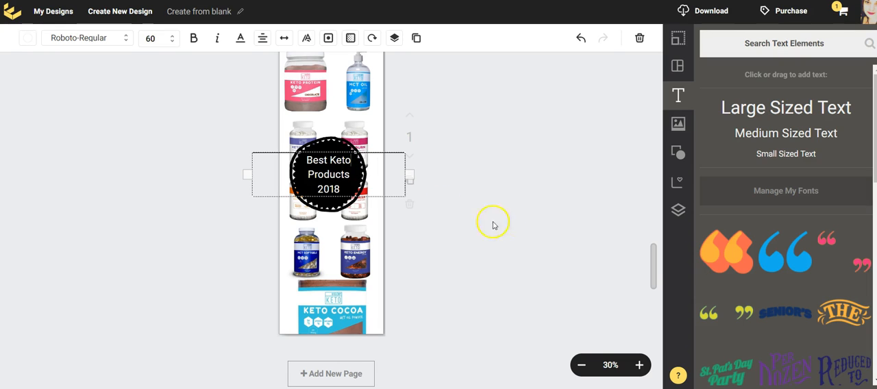
left_click(504, 292)
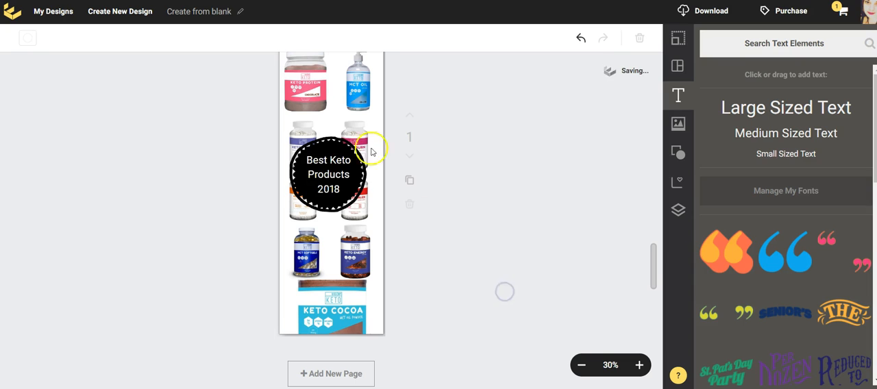
Find the Mustache fonts and apply Mustache Brush Script to the badge text
left_click(337, 175)
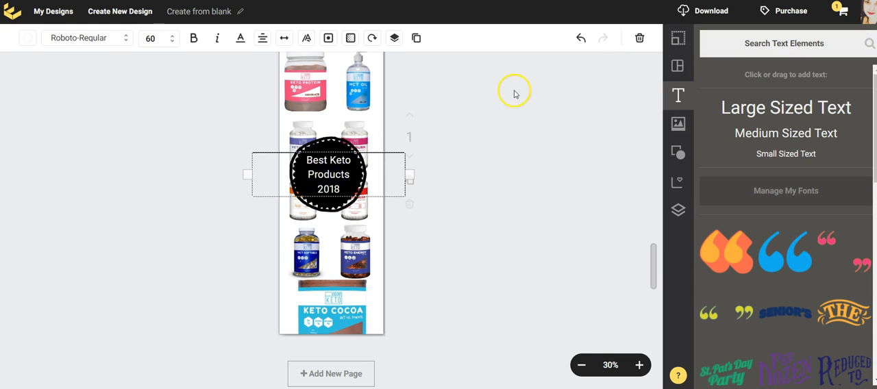
left_click(123, 39)
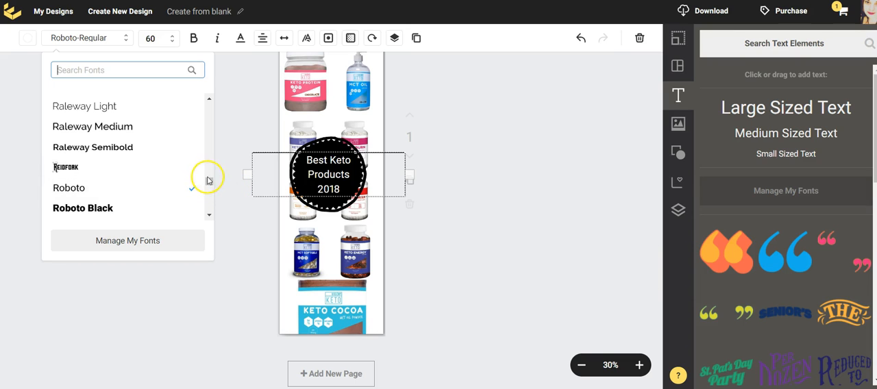
left_click_drag(210, 181, 206, 167)
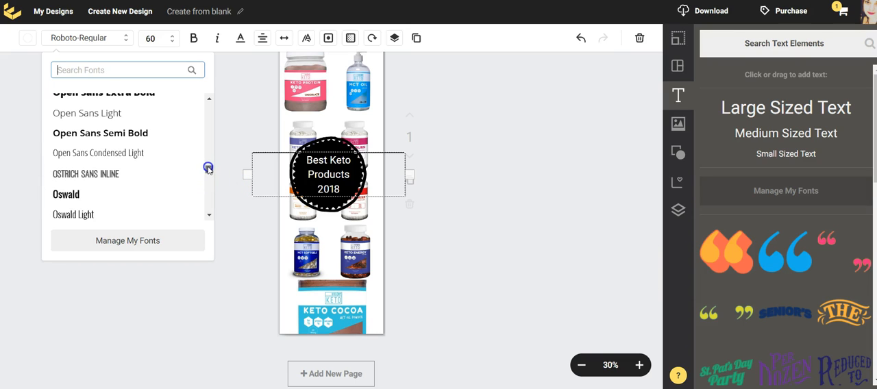
type("mu")
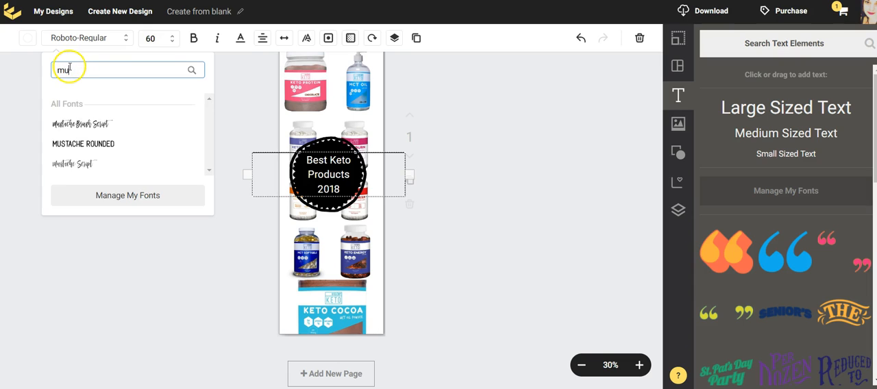
left_click(108, 126)
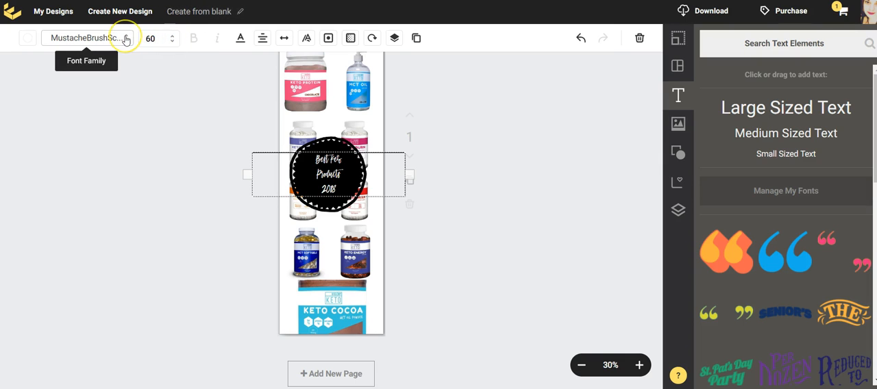
Set the badge text's font size to 80 and move the text up slightly to centre it on the black circle
left_click(173, 39)
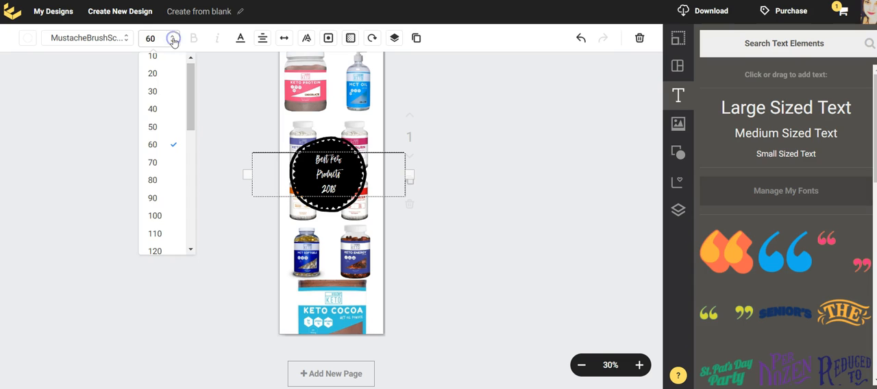
left_click(154, 176)
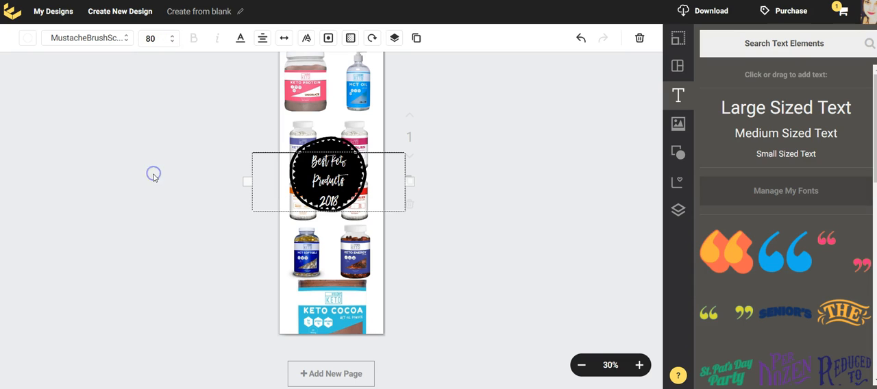
left_click_drag(329, 177, 327, 171)
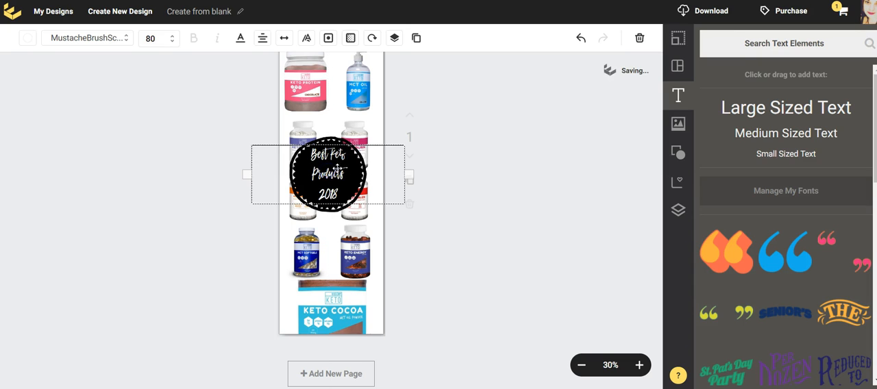
Add a Soft shadow to the badge text in the document's orange, #E76224
left_click(308, 40)
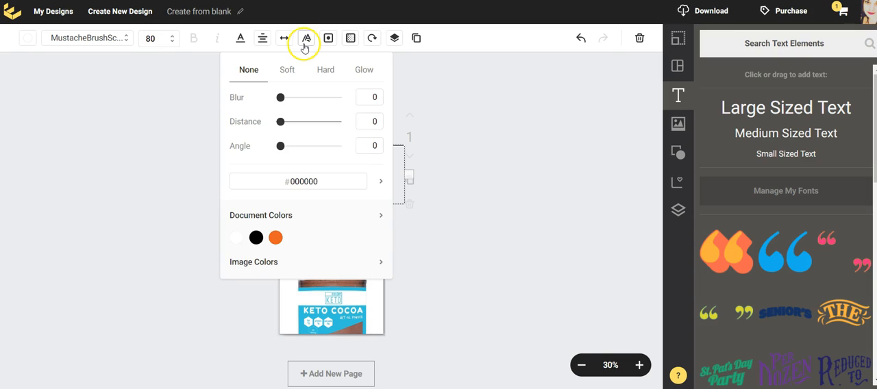
left_click(291, 74)
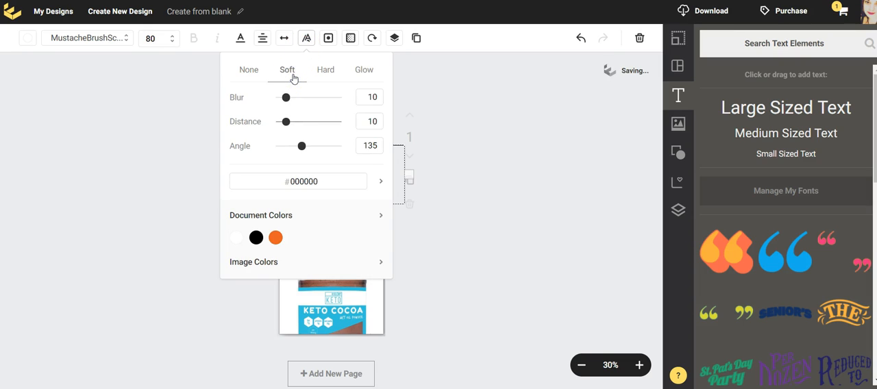
left_click(276, 238)
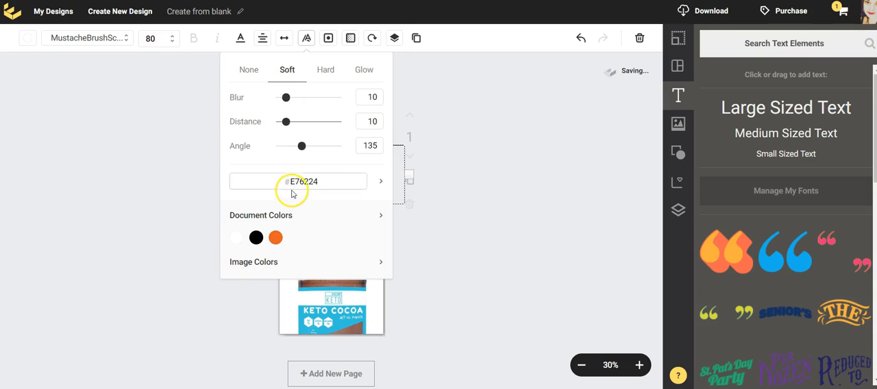
left_click(503, 144)
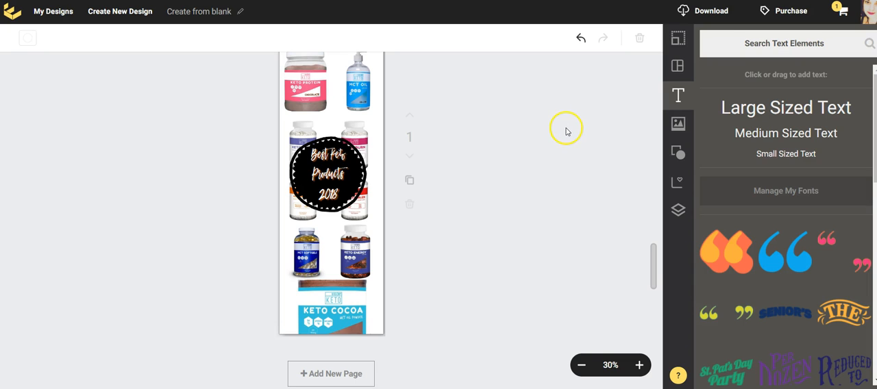
Review the whole collage from the bars image down to the Keto Cocoa image, checking the badge and product layout
left_click(329, 184)
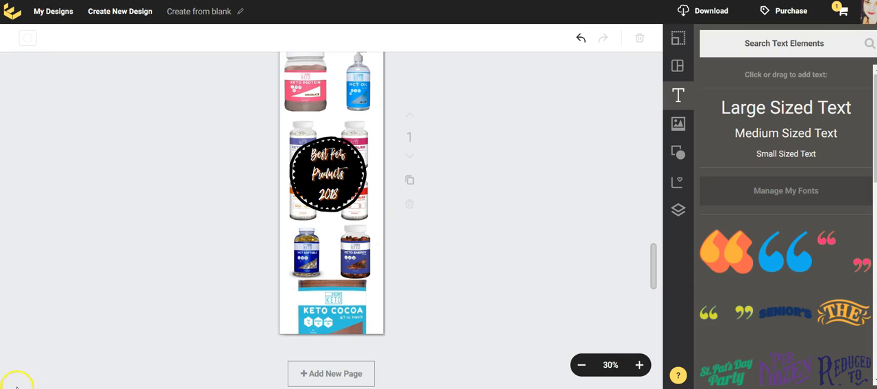
scroll(644, 186, "up", 2)
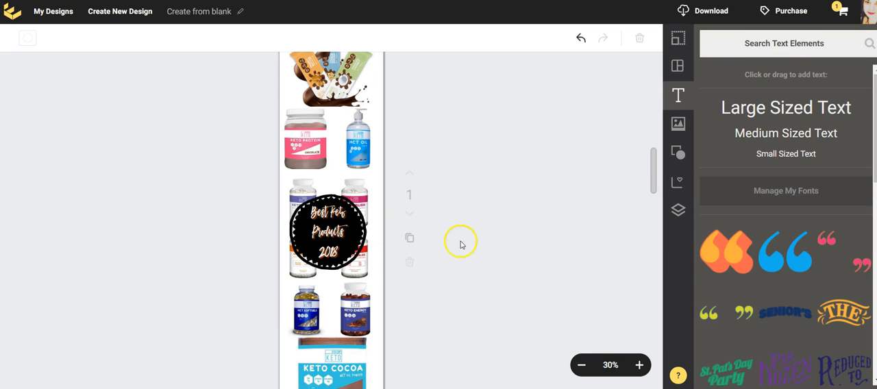
scroll(471, 230, "down", 2)
scroll(472, 228, "up", 4)
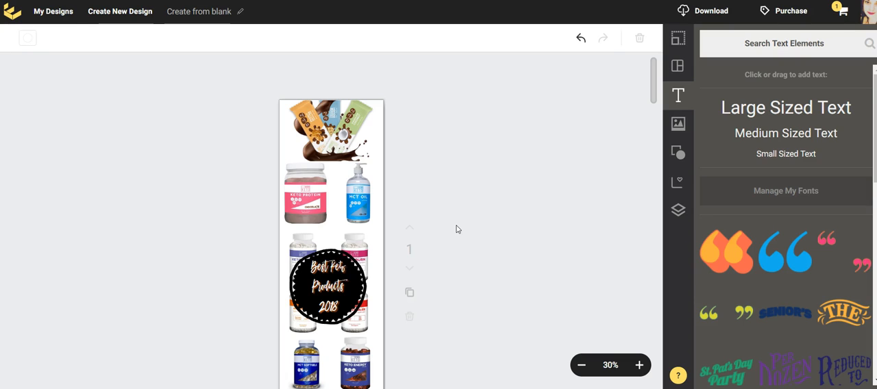
left_click(451, 230)
scroll(450, 230, "down", 3)
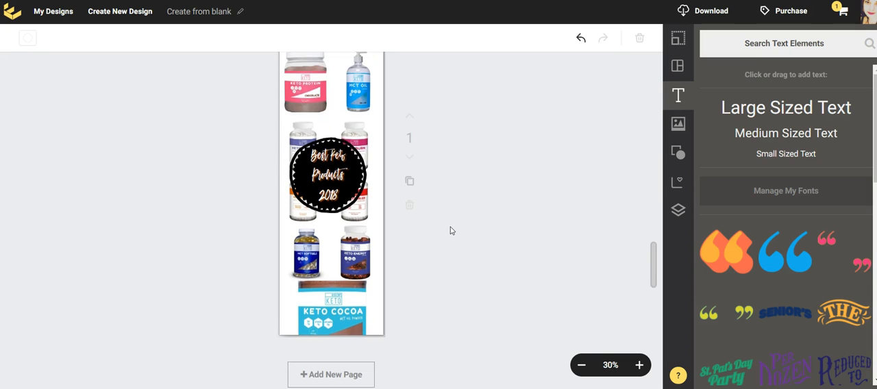
scroll(451, 231, "up", 2)
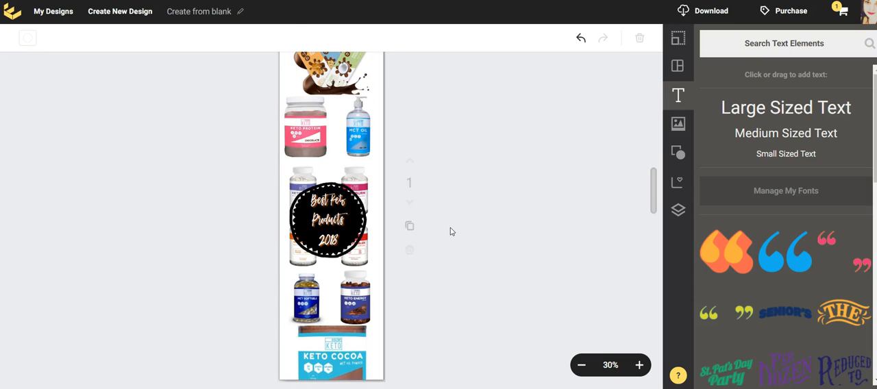
scroll(451, 232, "up", 2)
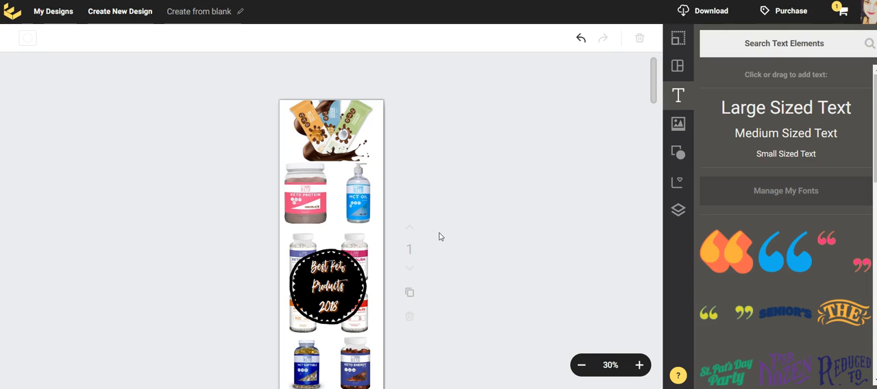
left_click(469, 215)
left_click(461, 213)
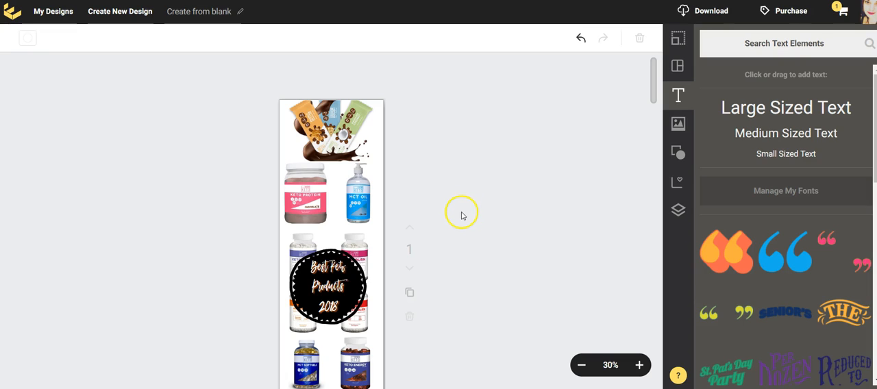